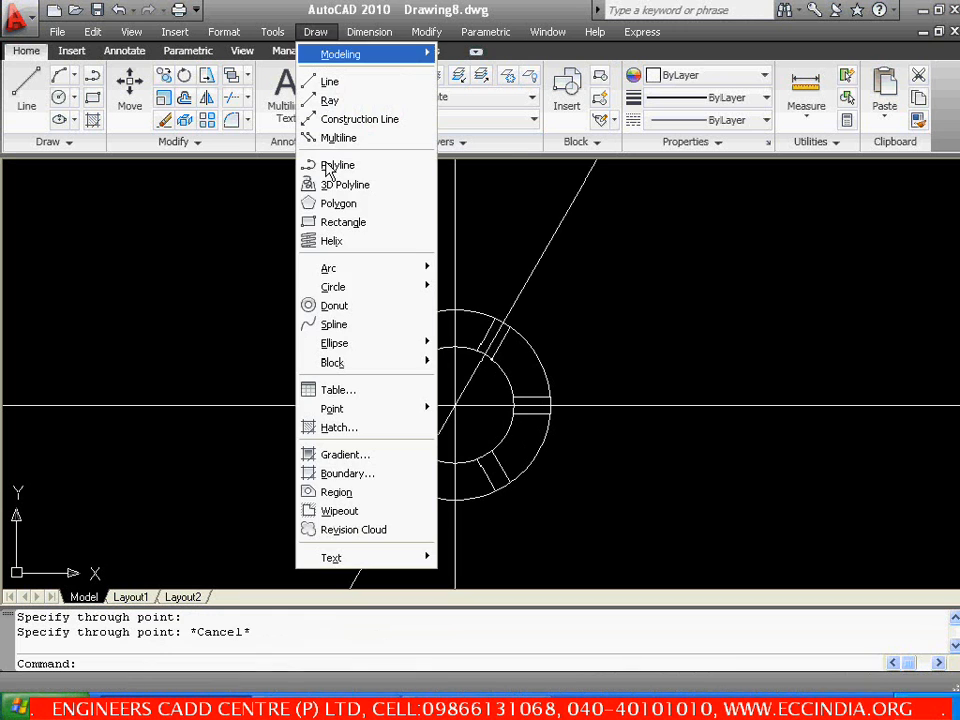
# Draw a construction circle of radius 60 centred on the intersection of the centre lines
pyautogui.moveTo(412, 290)
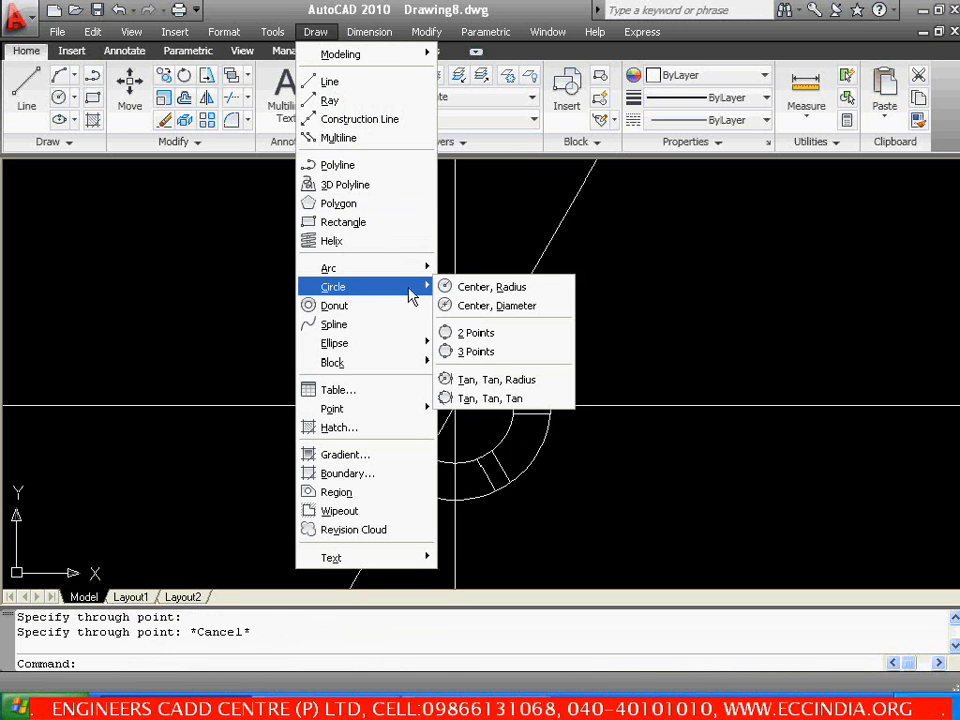
pyautogui.click(465, 290)
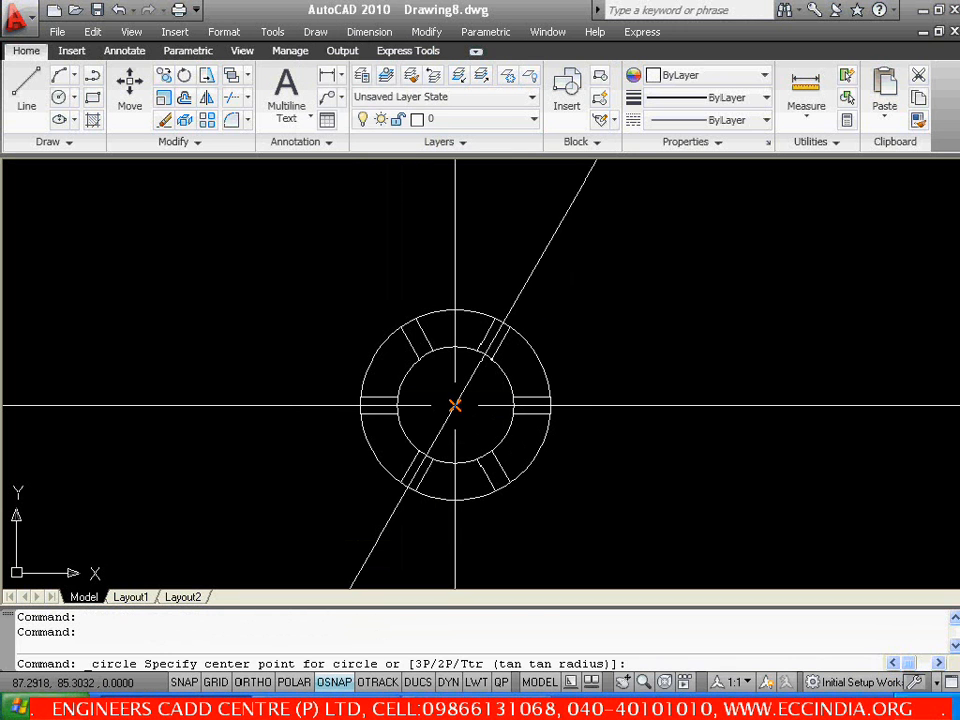
pyautogui.click(455, 405)
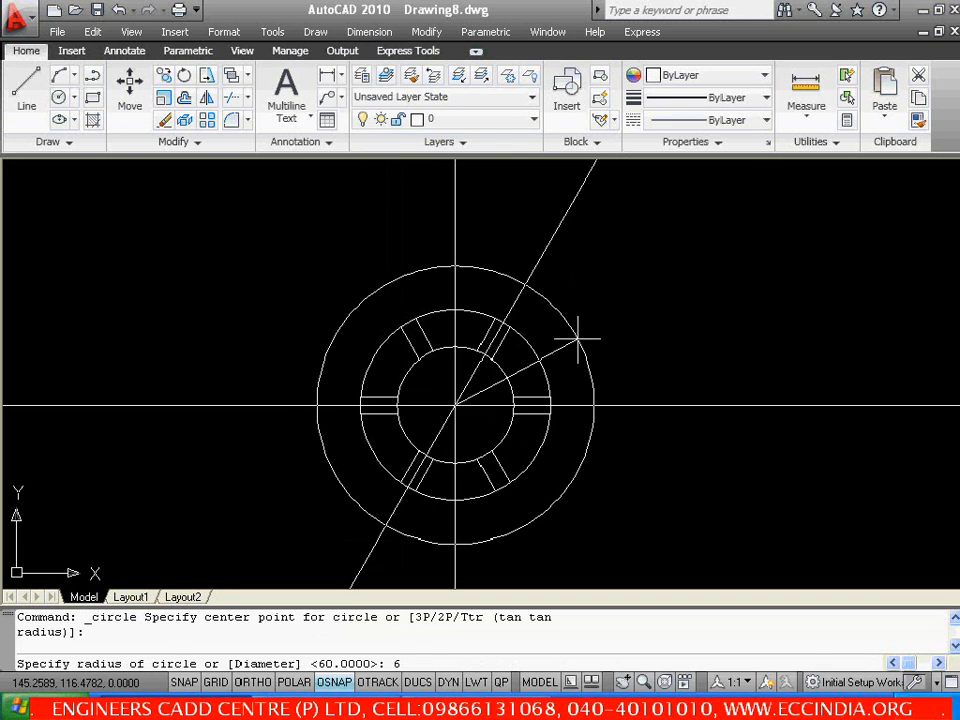
pyautogui.press('Return')
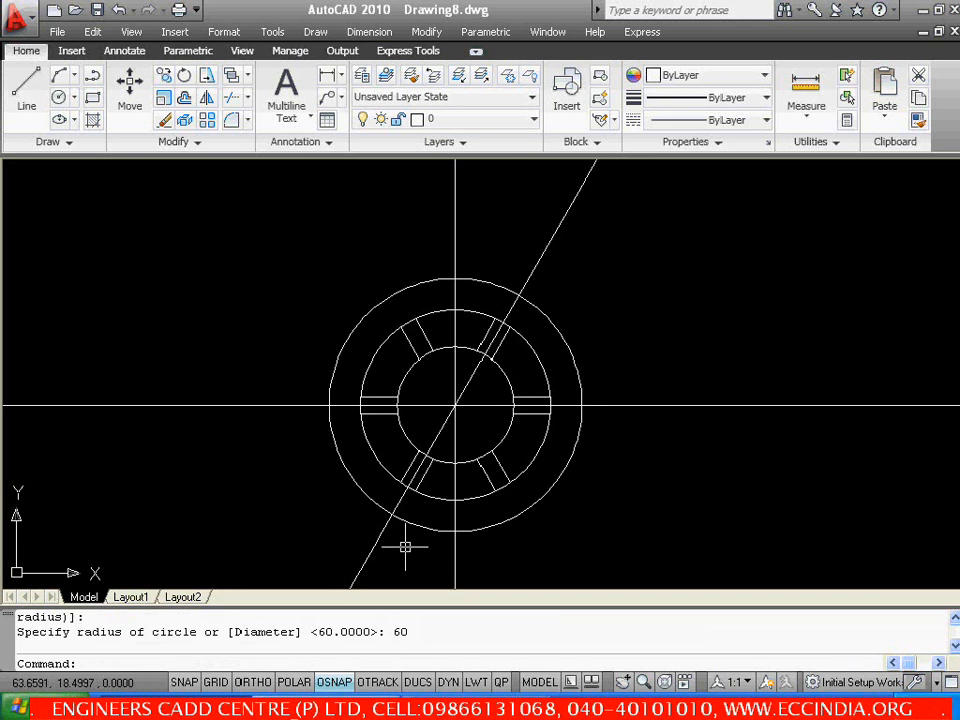
# Check the cover drawing in Adobe Reader, and draw a 20-diameter circle in AutoCAD at the upper intersection of the inclined line and radius-60 circle
pyautogui.hotkey('alt', 'Tab')
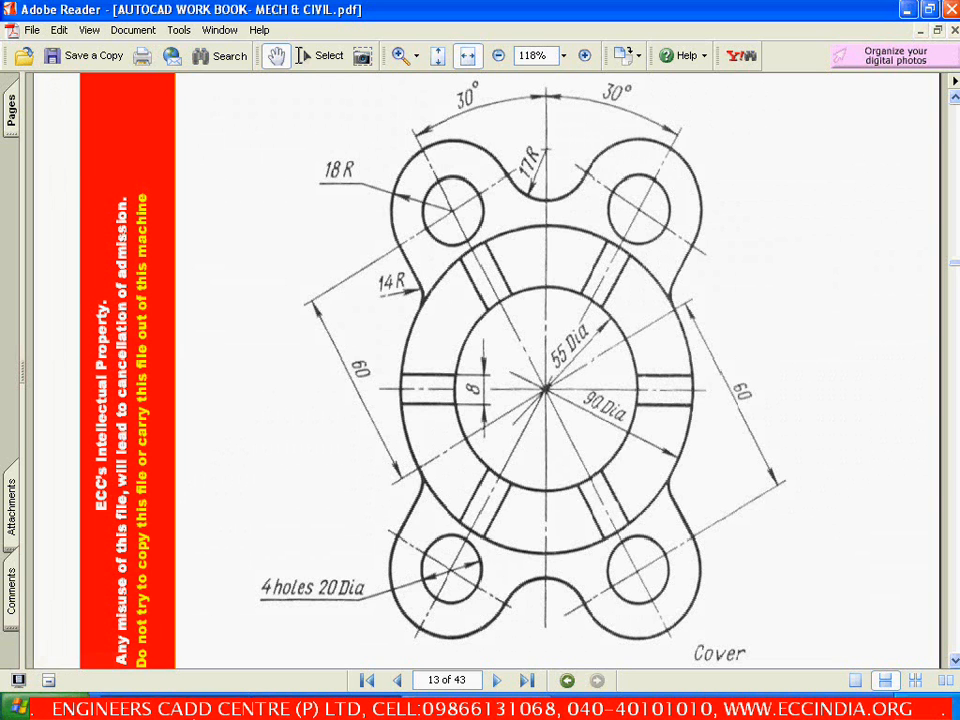
pyautogui.click(190, 708)
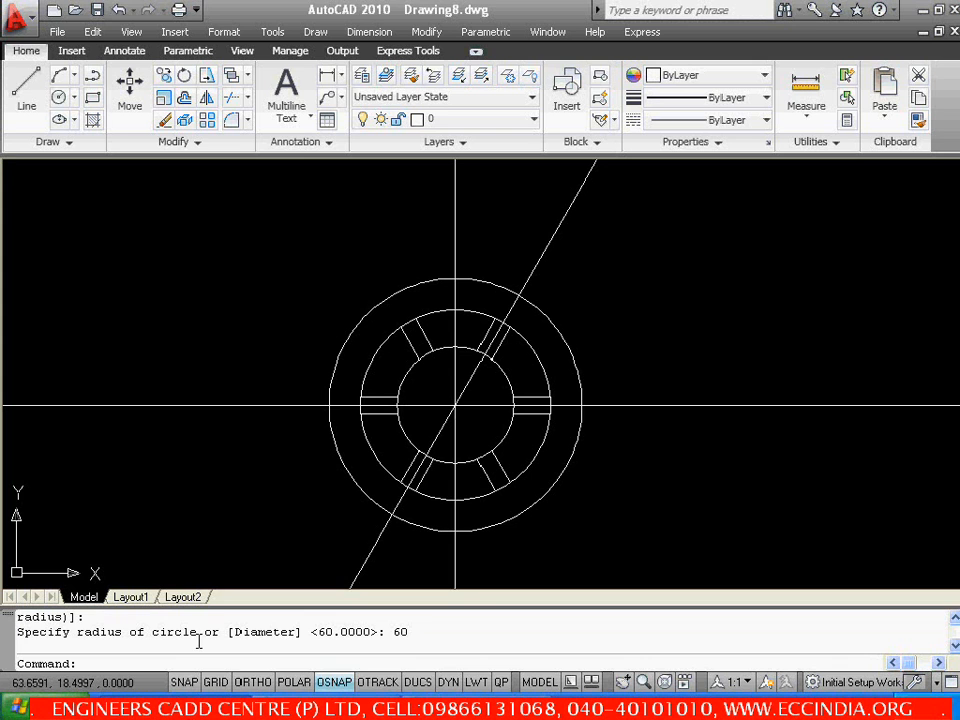
pyautogui.click(313, 33)
pyautogui.moveTo(337, 292)
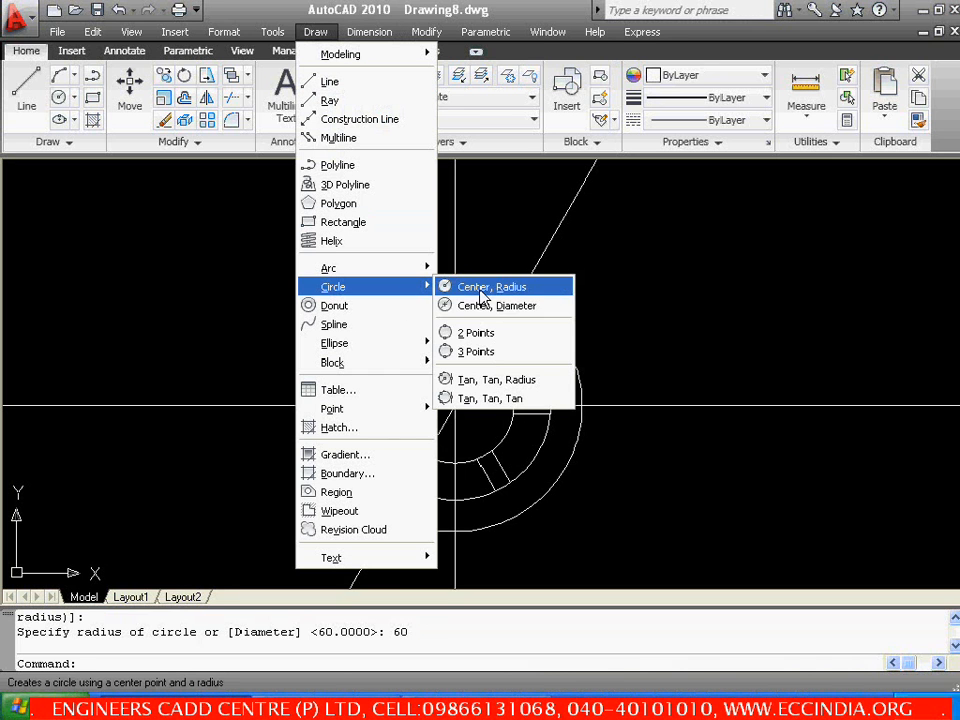
pyautogui.click(480, 310)
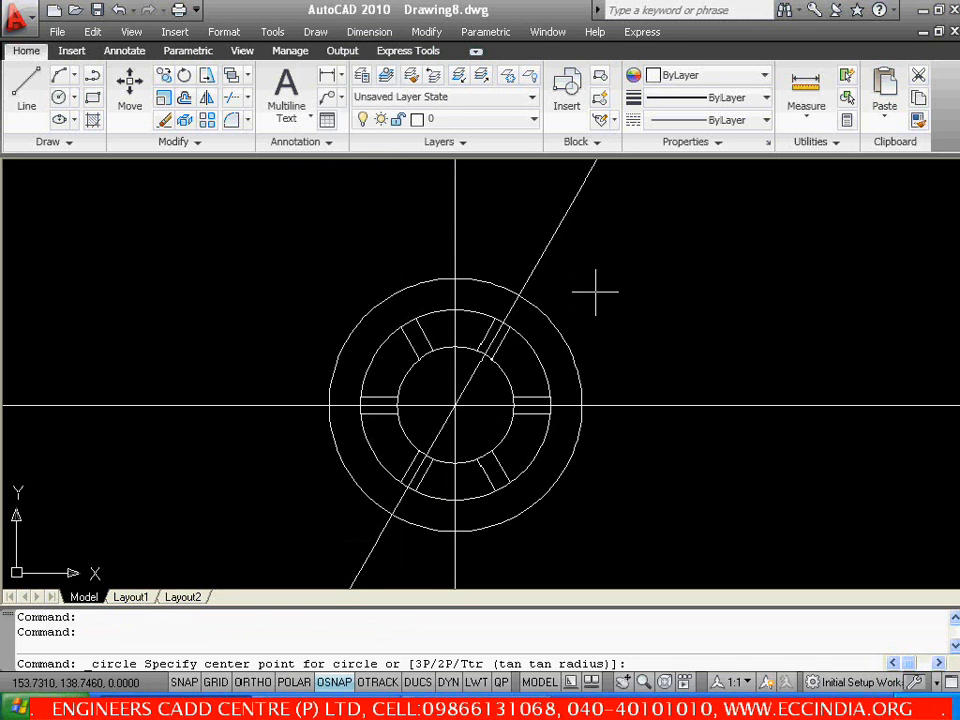
pyautogui.click(518, 295)
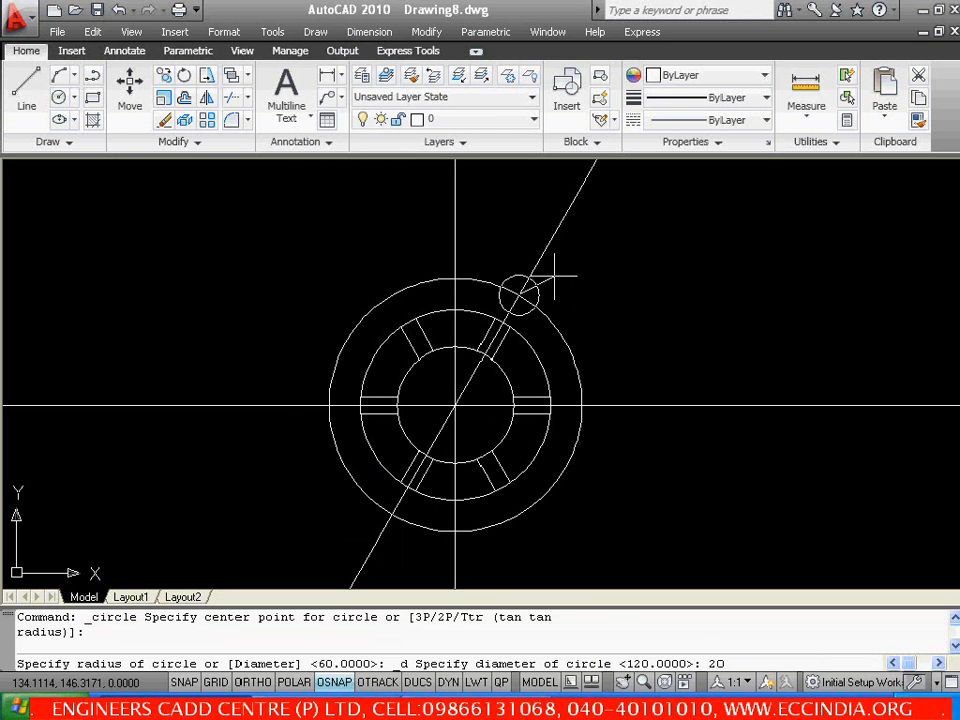
pyautogui.press('Return')
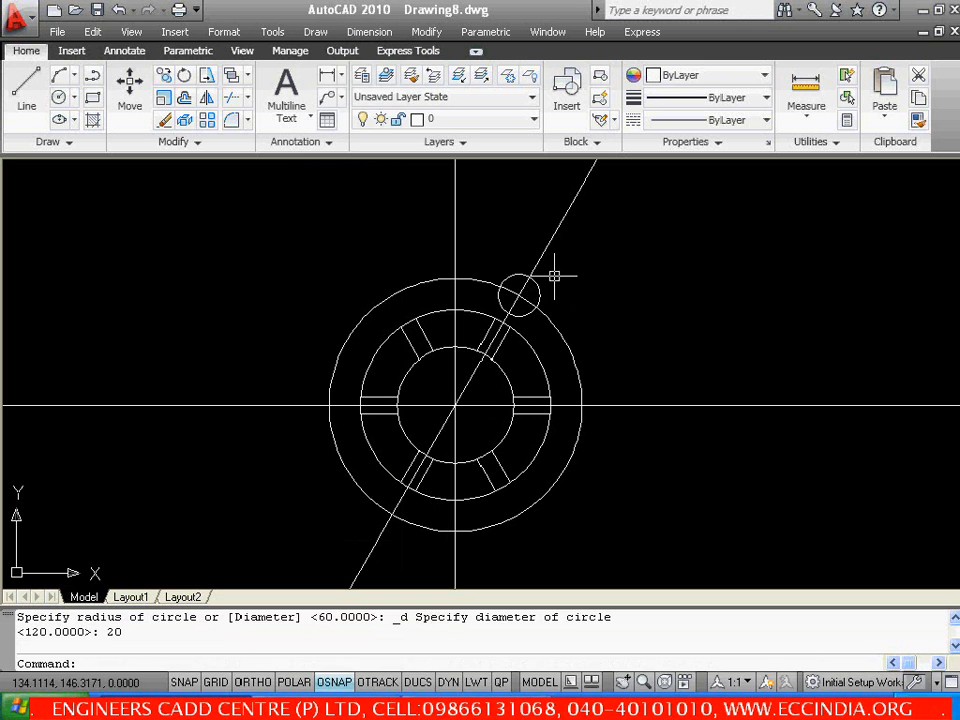
# Draw a circle of radius 18 concentric with the 20-diameter hole on the inclined line
pyautogui.click(316, 31)
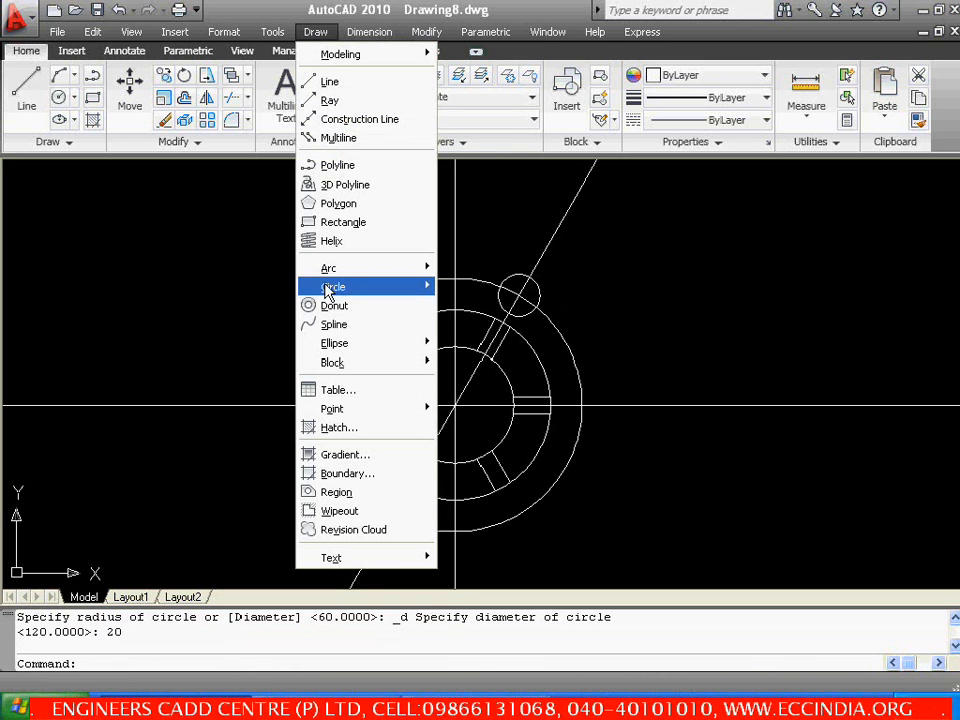
pyautogui.moveTo(330, 286)
pyautogui.click(490, 287)
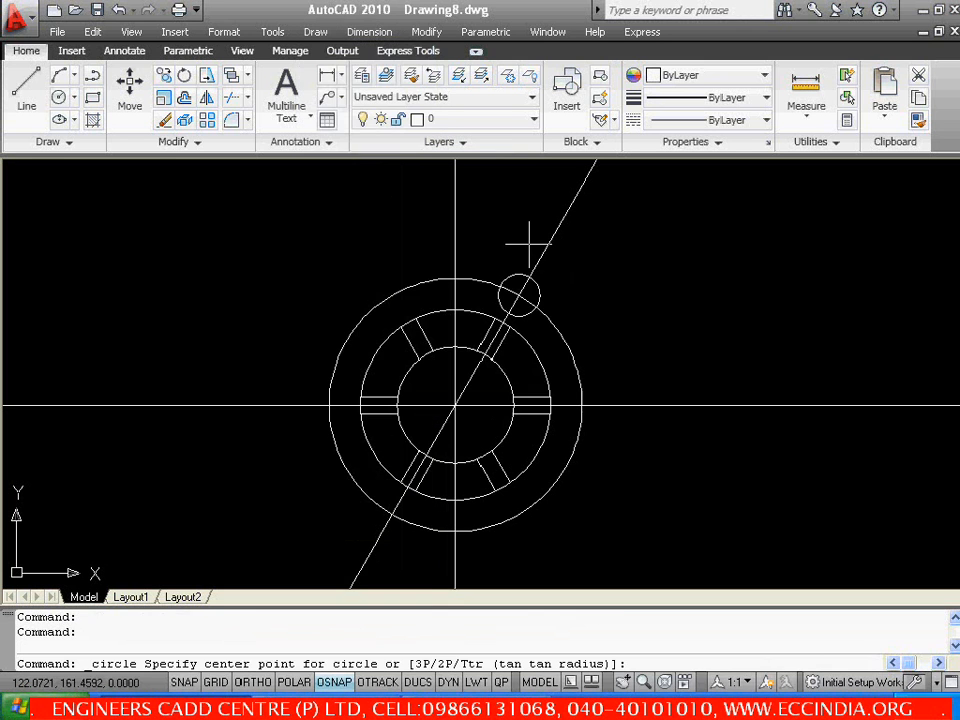
pyautogui.click(518, 294)
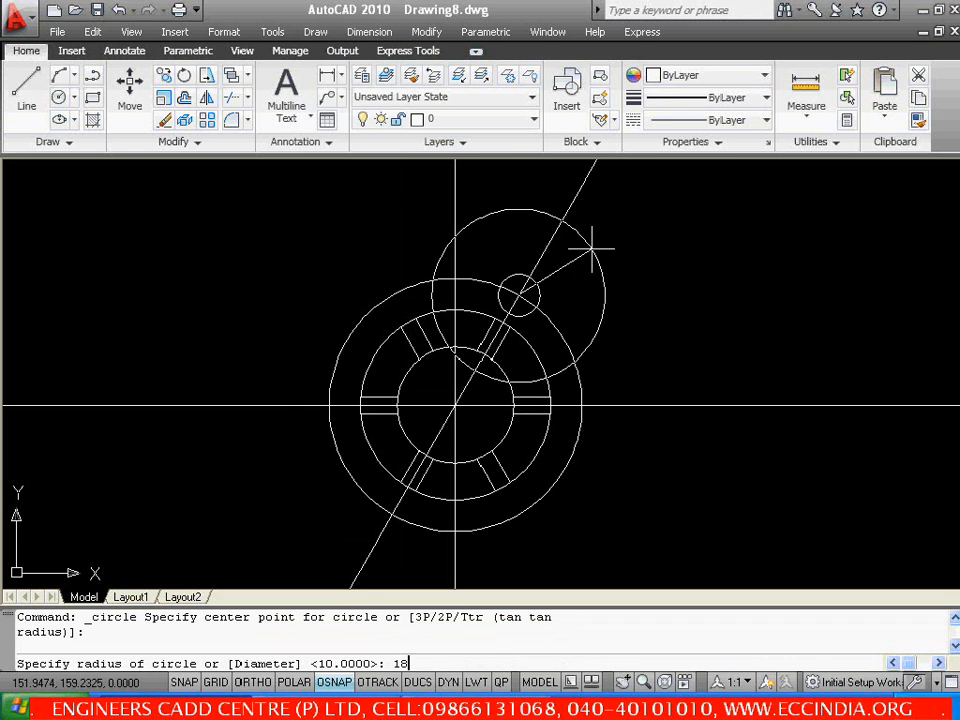
pyautogui.press('Return')
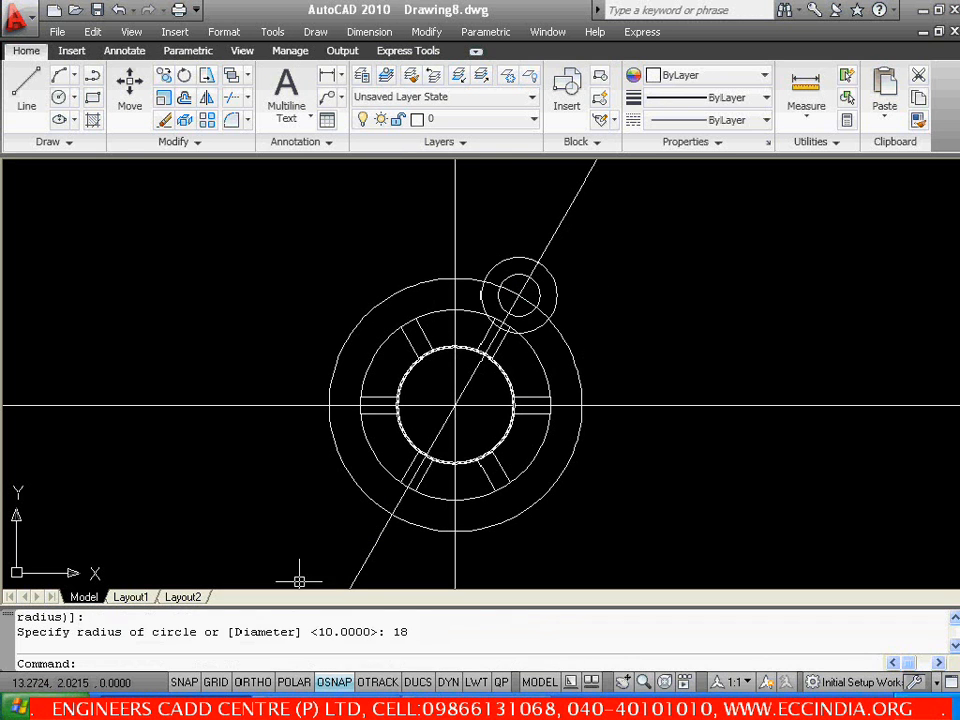
# Check the reference in Adobe Reader, and mirror the hole and its radius-18 circle about the vertical centre line in AutoCAD, keeping the originals
pyautogui.hotkey('alt', 'Tab')
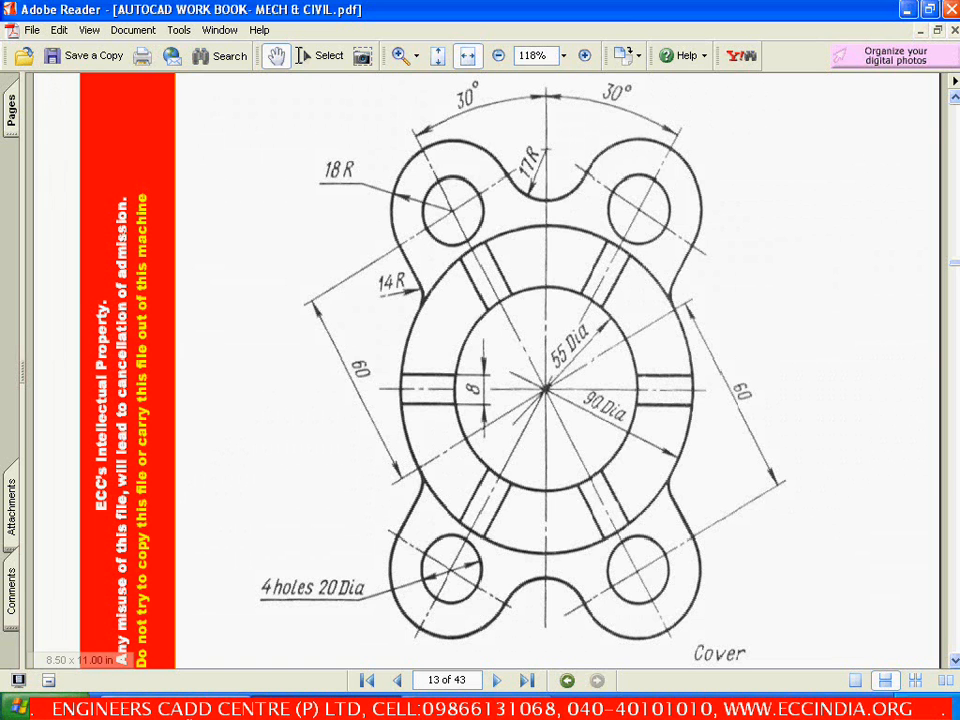
pyautogui.click(180, 707)
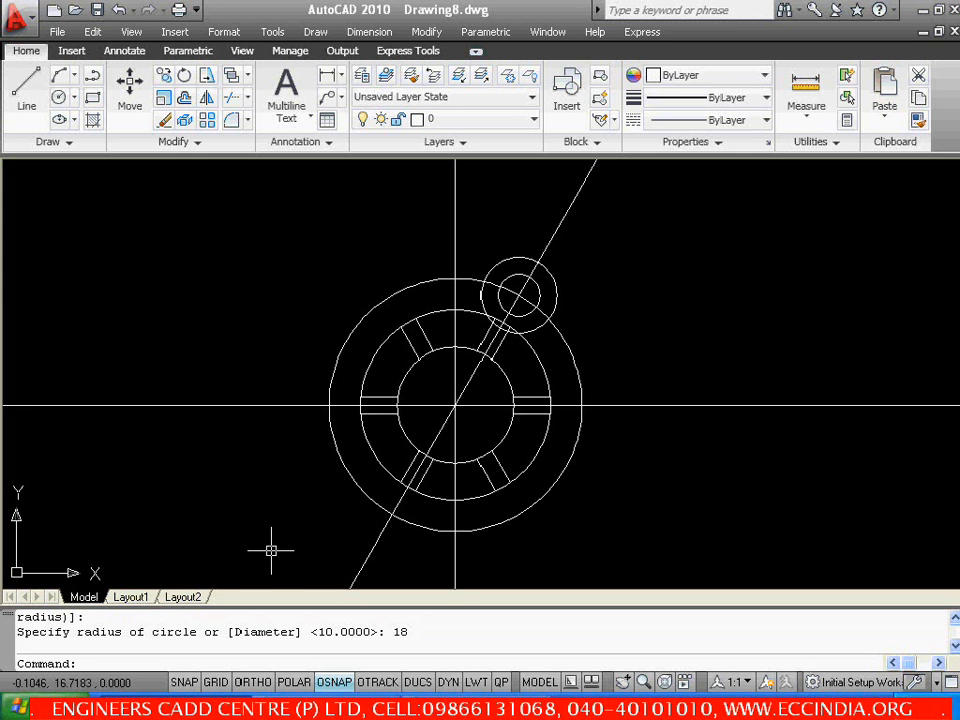
pyautogui.press('Return')
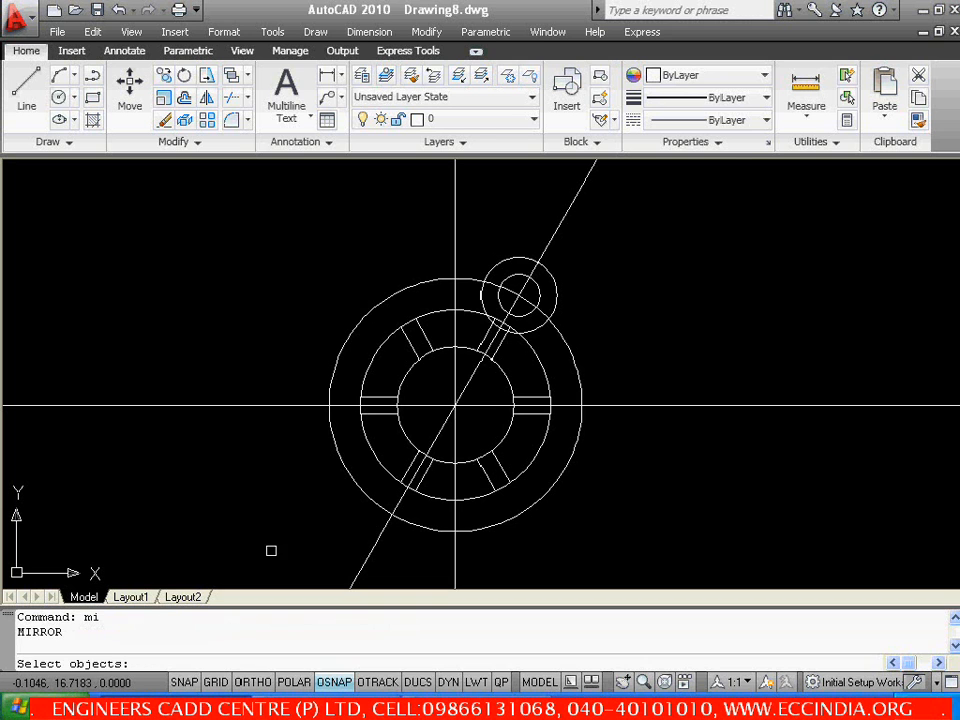
pyautogui.click(550, 275)
pyautogui.click(550, 275)
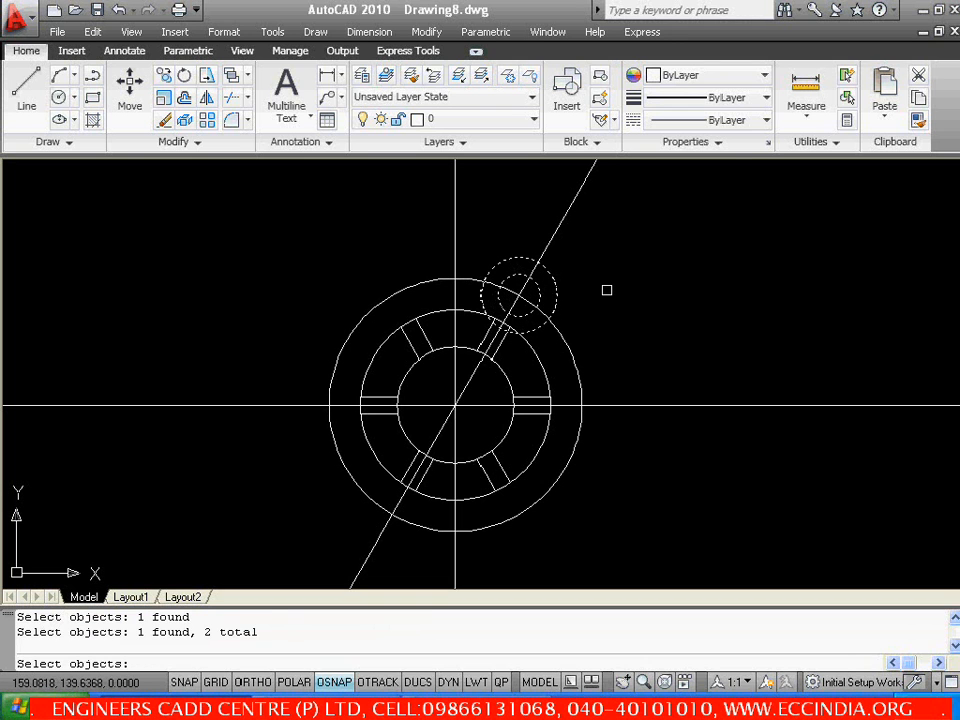
pyautogui.press('Return')
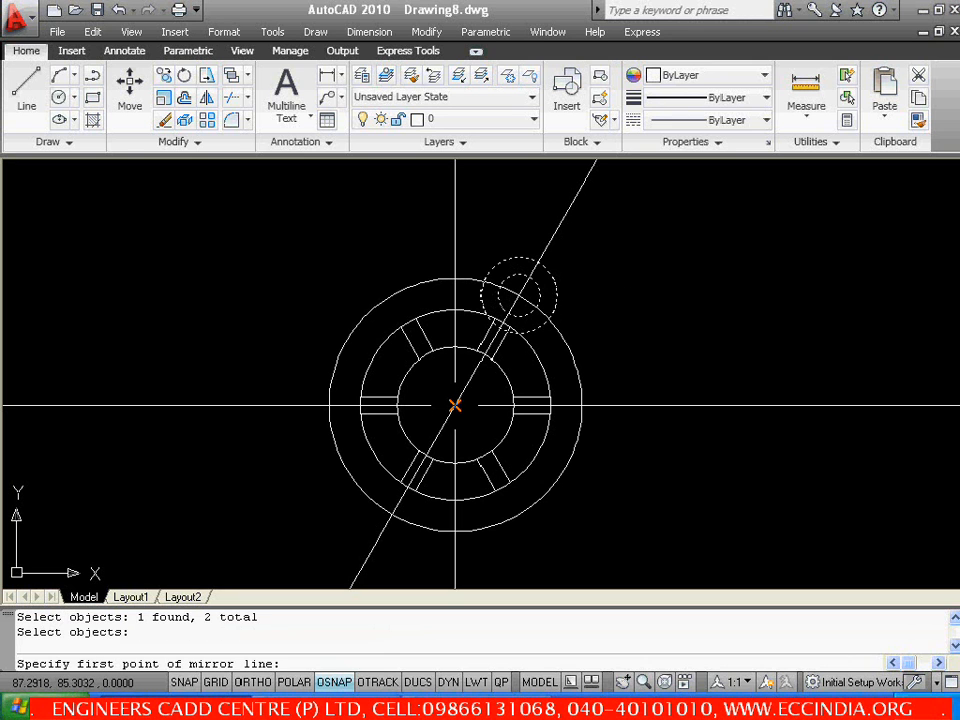
pyautogui.click(455, 405)
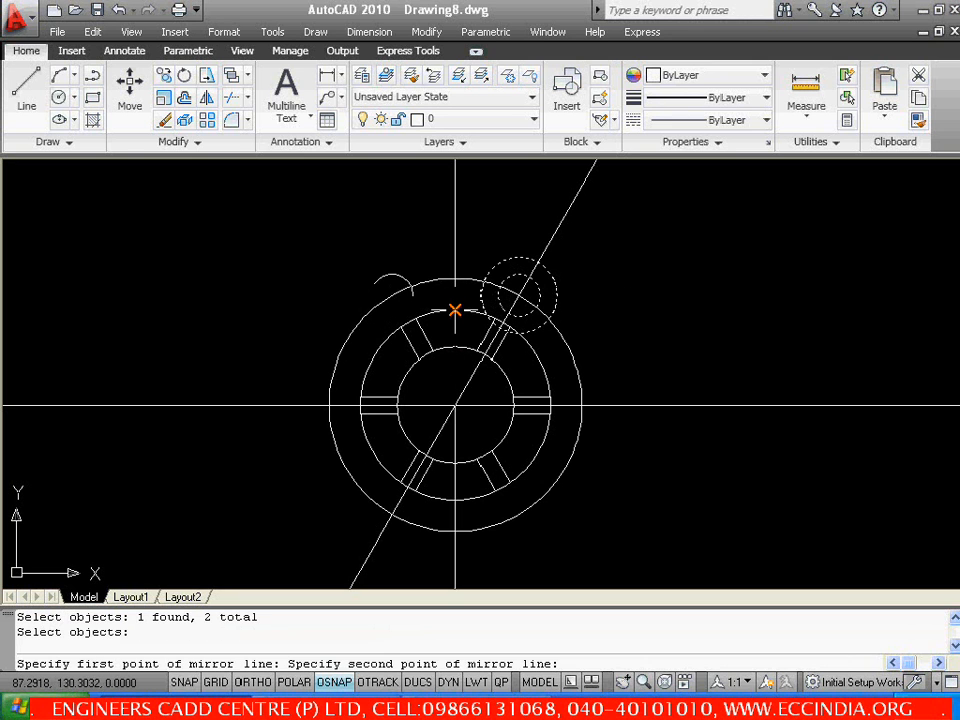
pyautogui.click(455, 310)
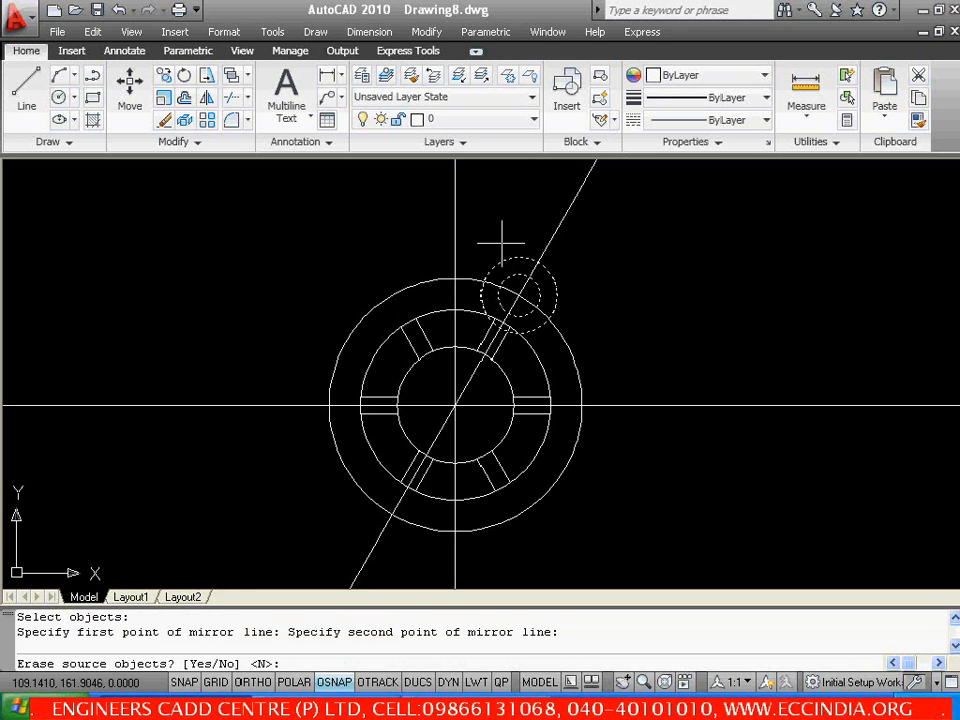
pyautogui.press('Return')
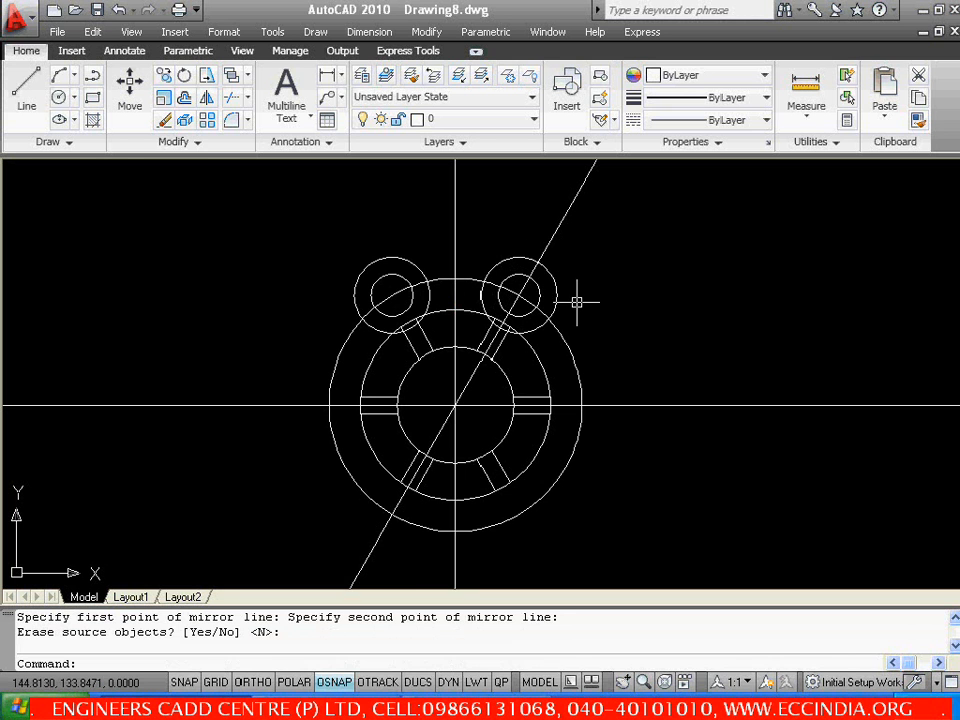
# Check the reference in Adobe Reader, and fillet the two radius-18 circles together with a radius of 17 in AutoCAD
pyautogui.hotkey('alt', 'Tab')
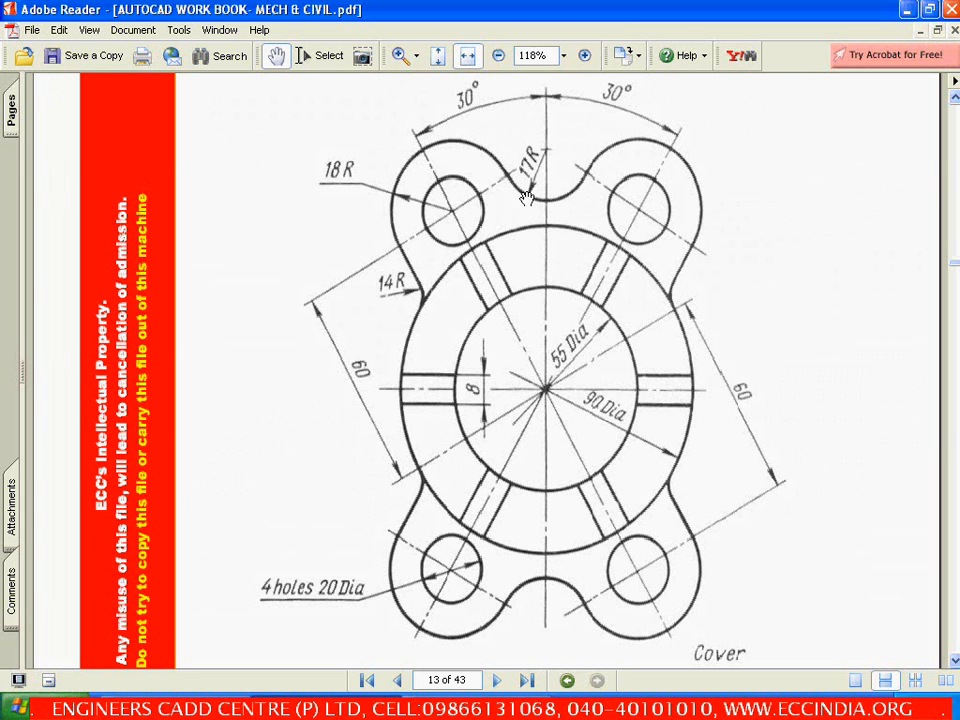
pyautogui.hotkey('alt', 'Tab')
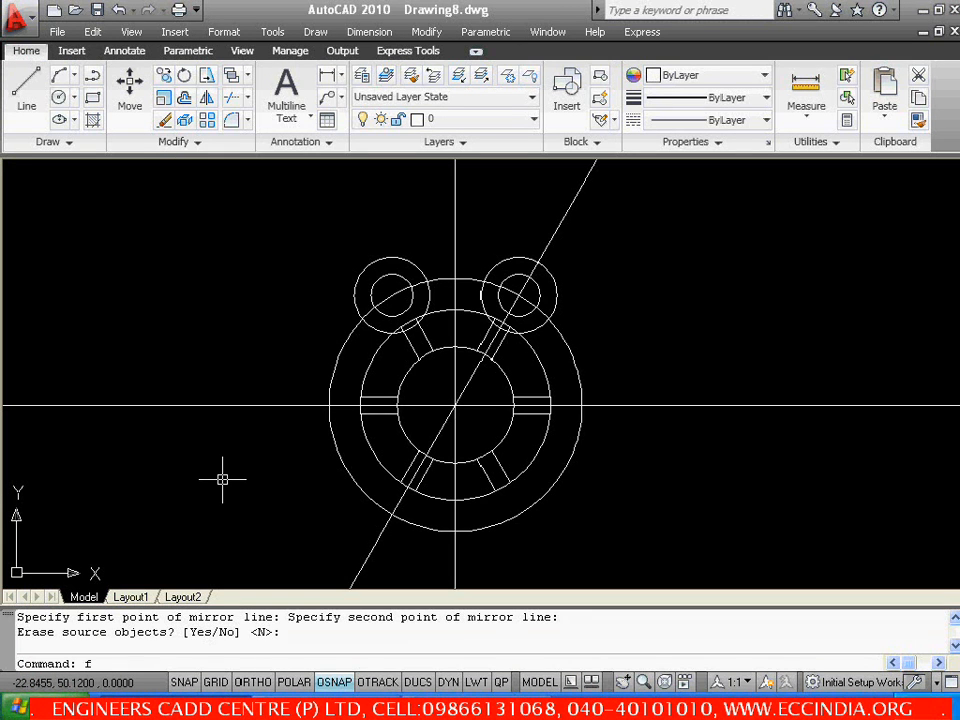
pyautogui.press('Return')
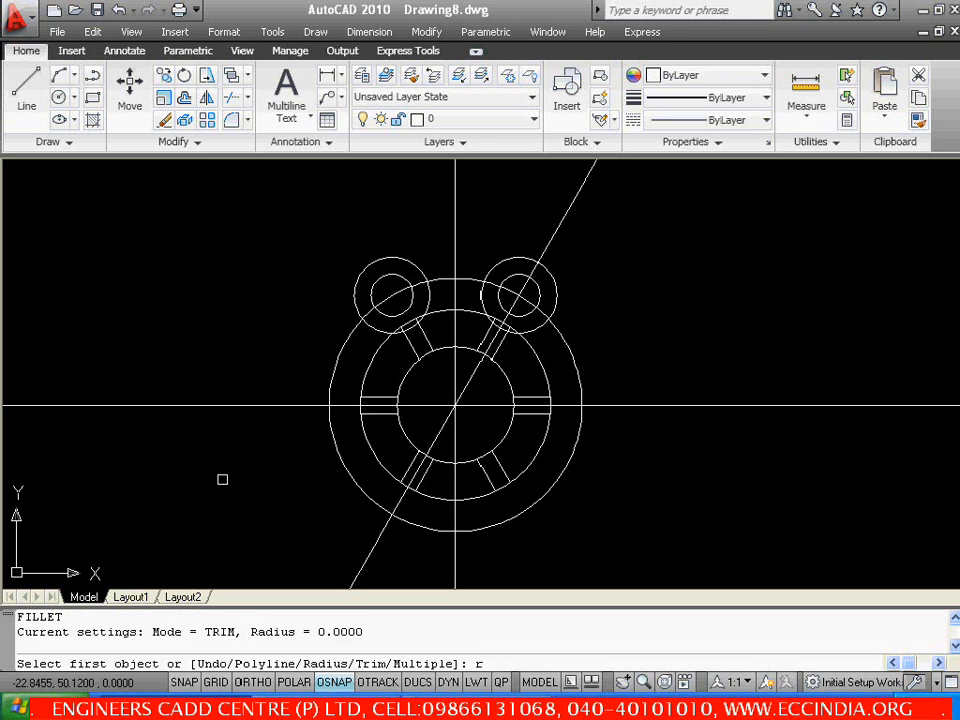
pyautogui.press('Return')
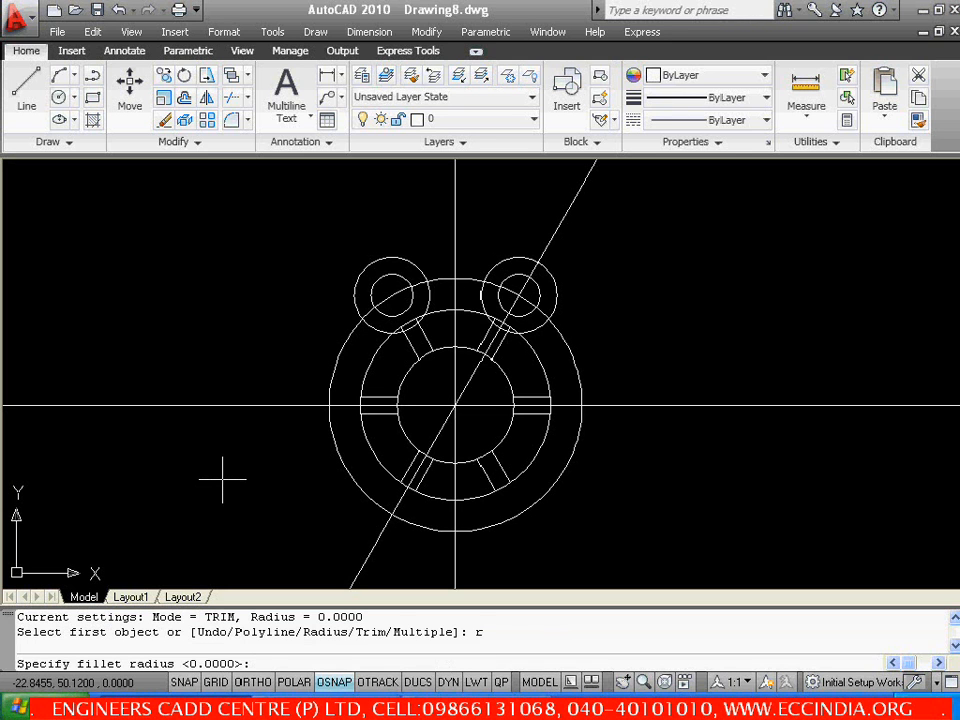
pyautogui.press('Return')
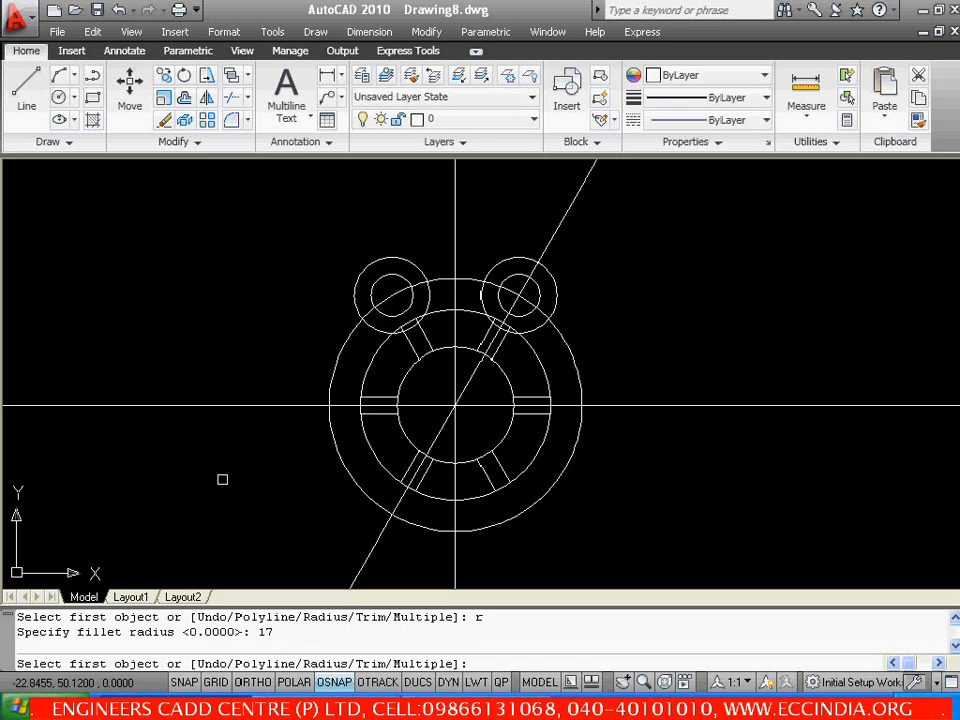
pyautogui.click(423, 272)
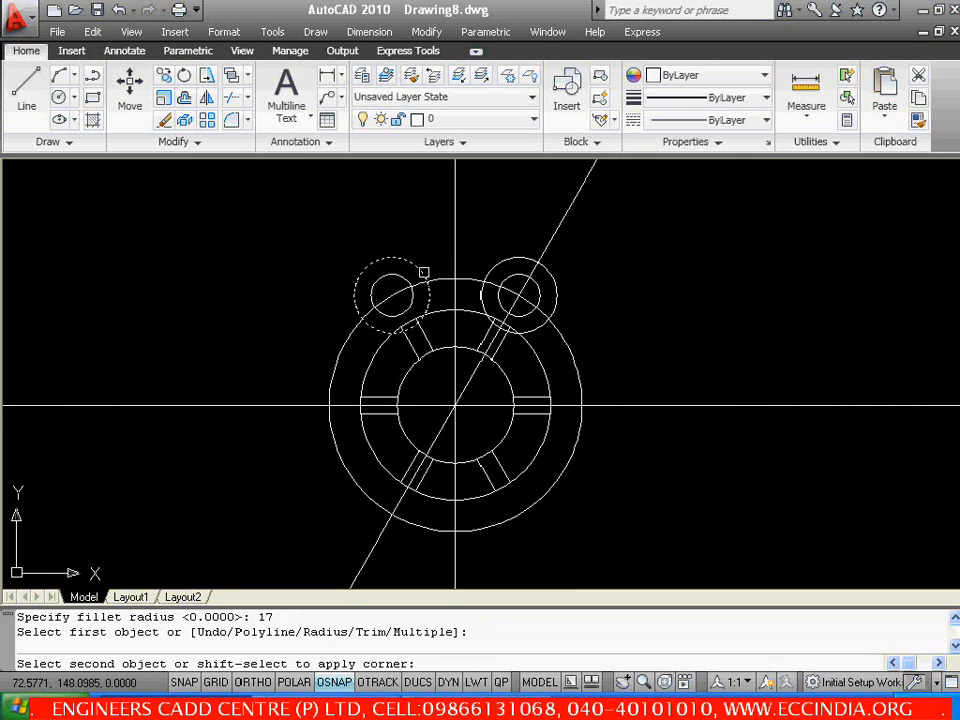
pyautogui.click(512, 277)
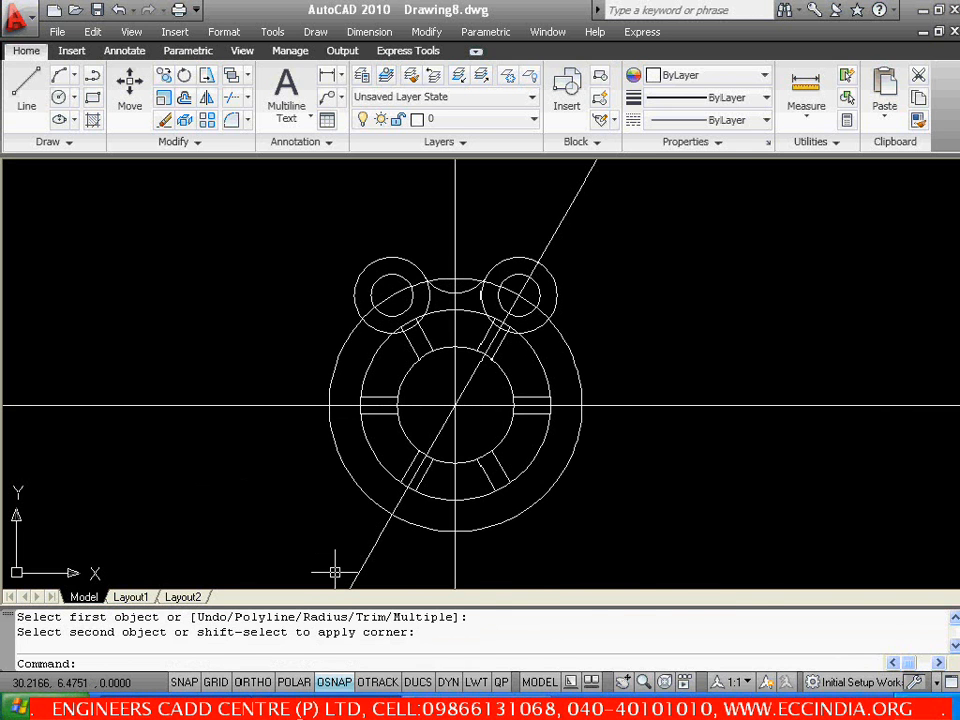
# Check the lug shape in Adobe Reader, and offset the inclined construction line by 18 toward its lower-right side in AutoCAD
pyautogui.hotkey('alt', 'Tab')
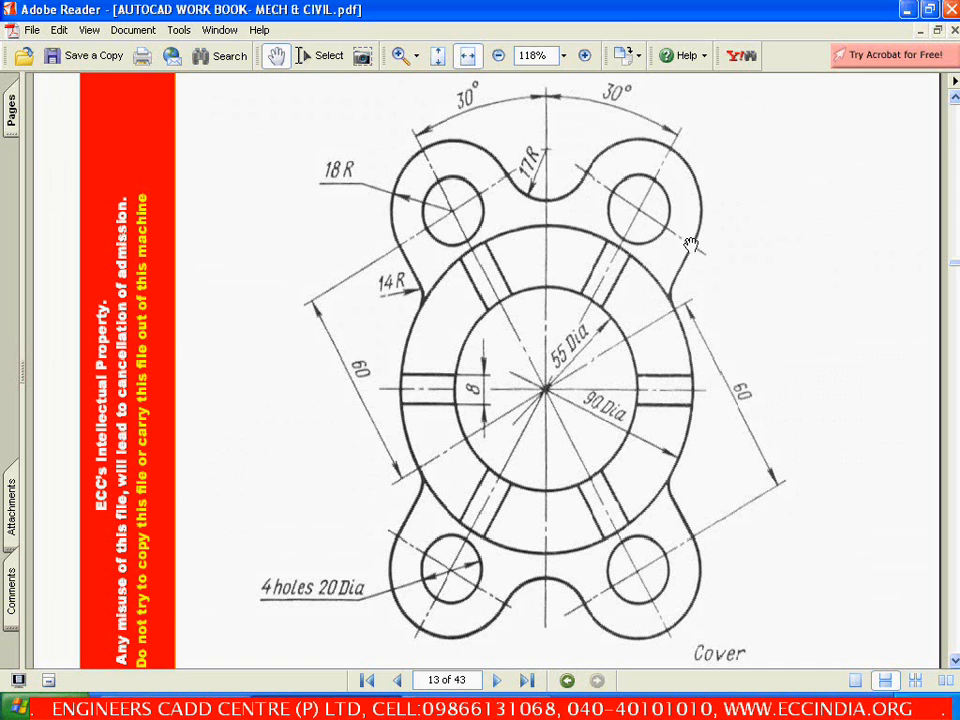
pyautogui.click(200, 704)
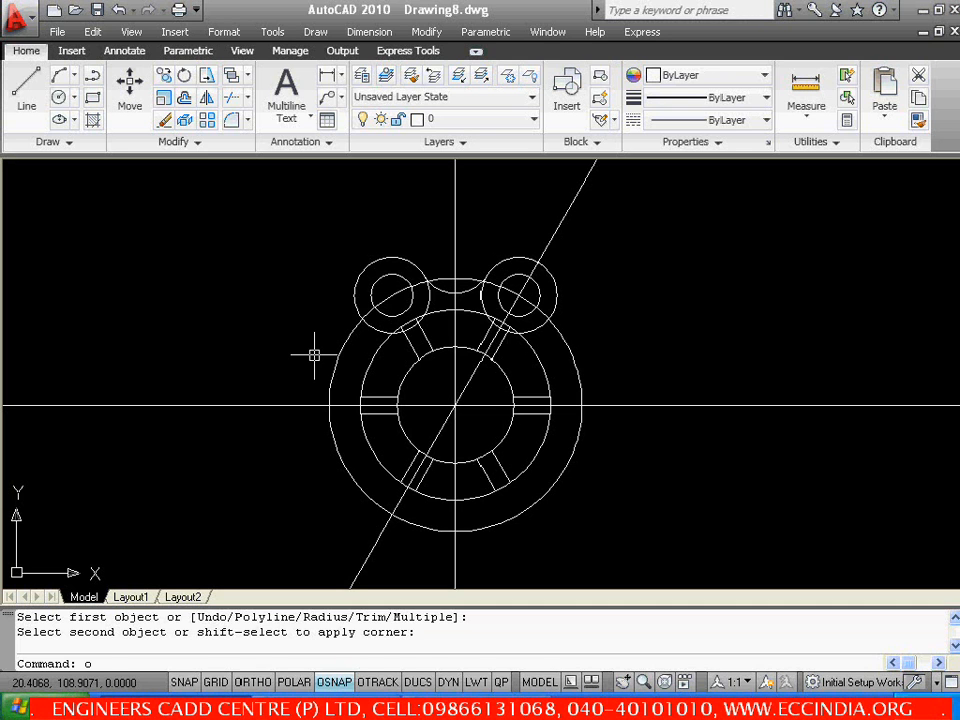
pyautogui.write('o')
pyautogui.press('Return')
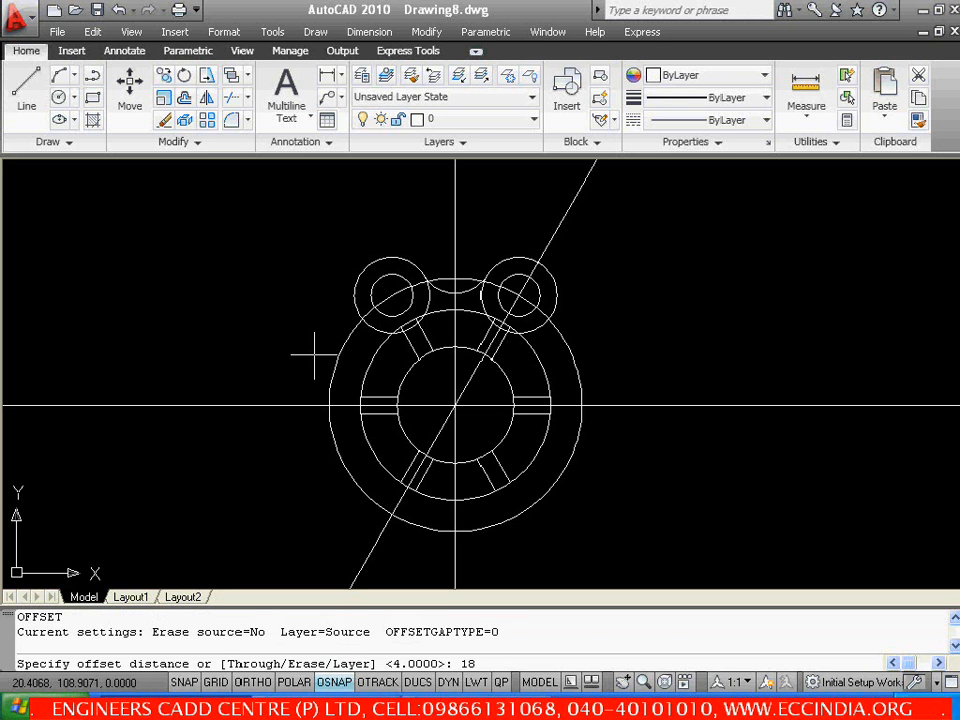
pyautogui.press('Return')
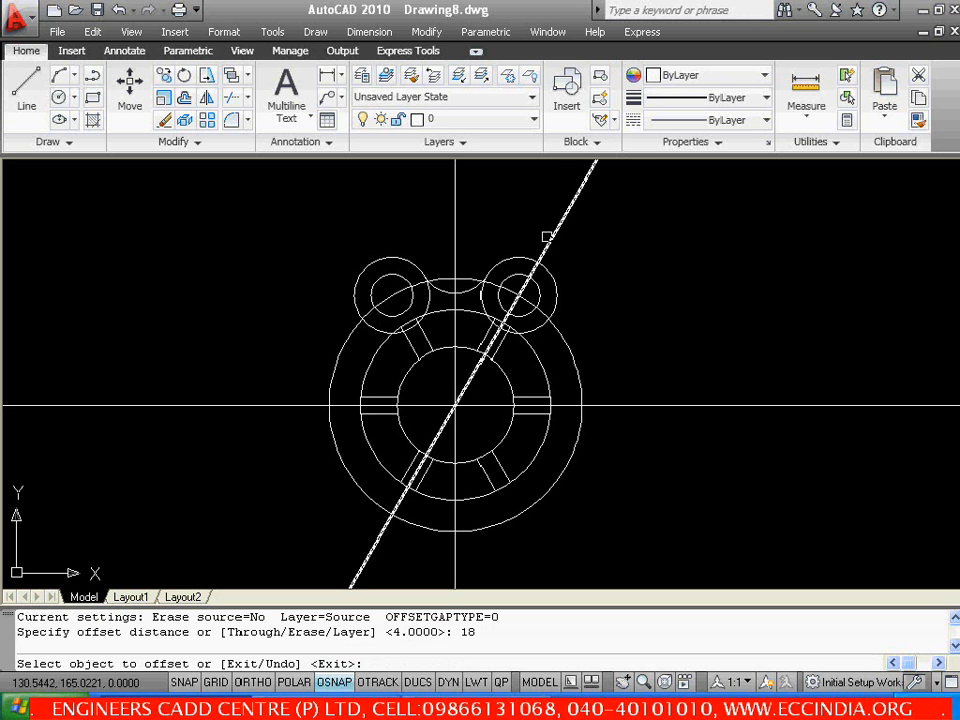
pyautogui.click(563, 214)
pyautogui.click(655, 308)
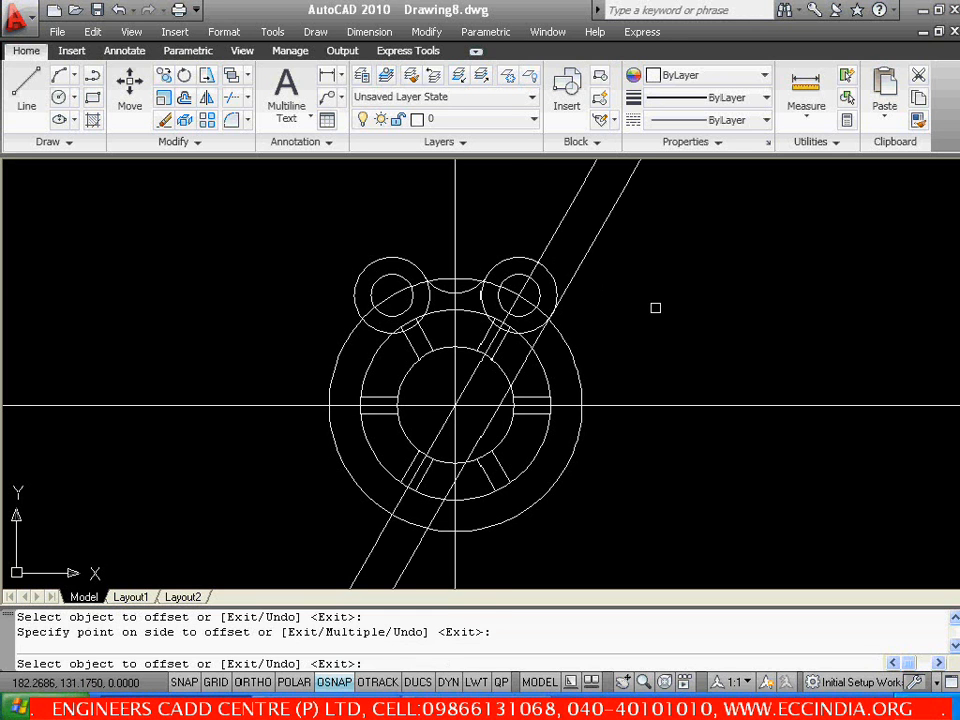
pyautogui.press('Escape')
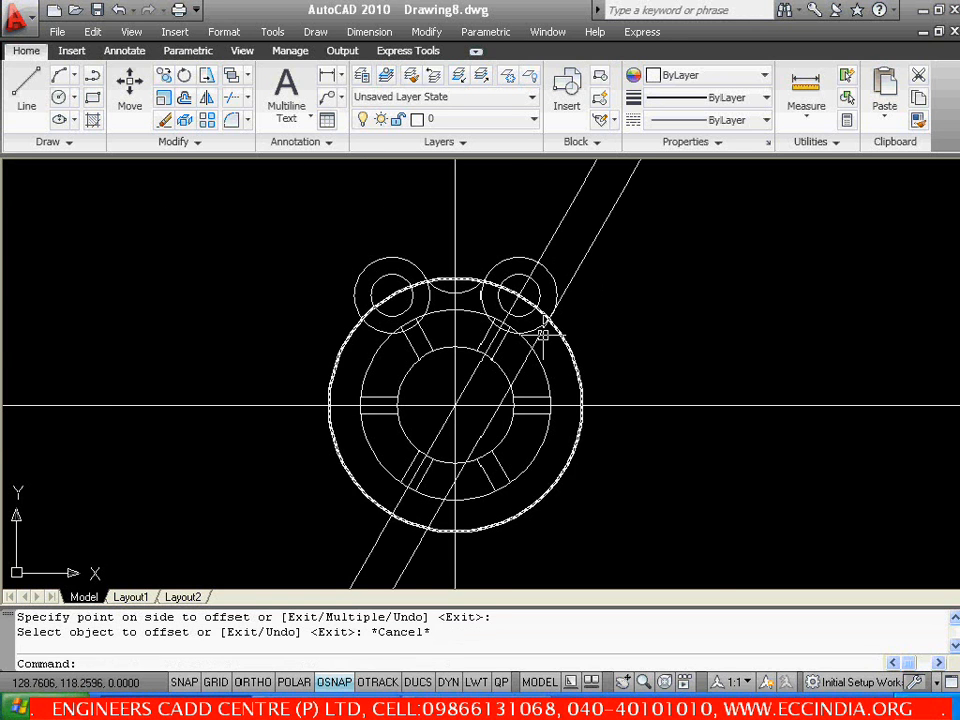
# Trim the offset inclined line to the short edge between the upper-right radius-18 circle and the ring's outer circle, and delete its leftover lower part
pyautogui.scroll(4, 545, 333)
pyautogui.scroll(-2, 542, 339)
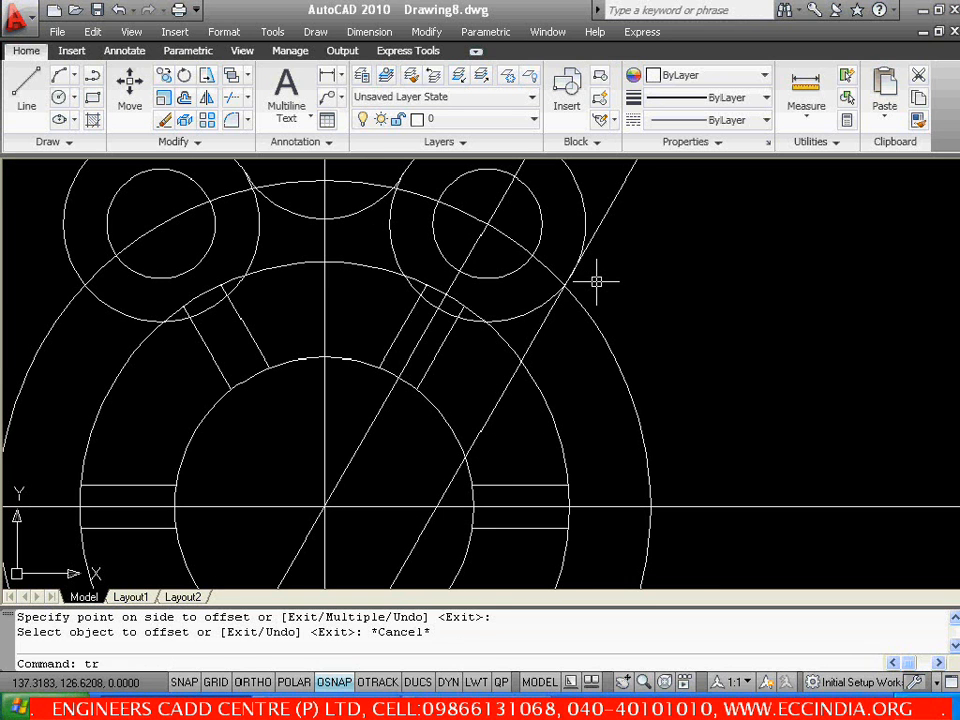
pyautogui.write('tr')
pyautogui.press('Return')
pyautogui.press('Return')
pyautogui.click(598, 227)
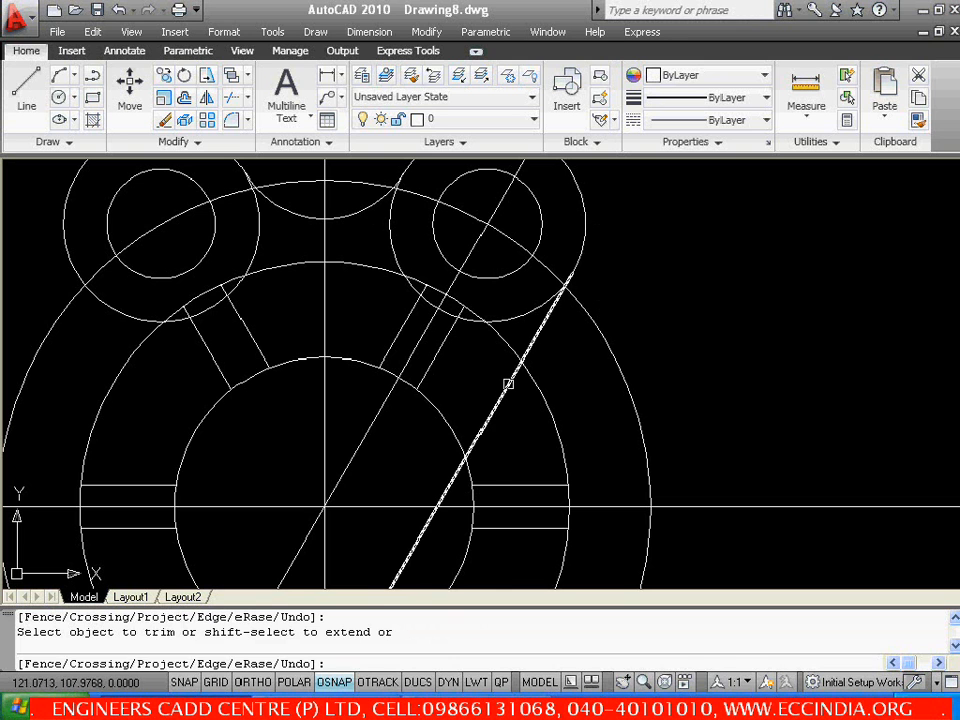
pyautogui.scroll(-4, 596, 317)
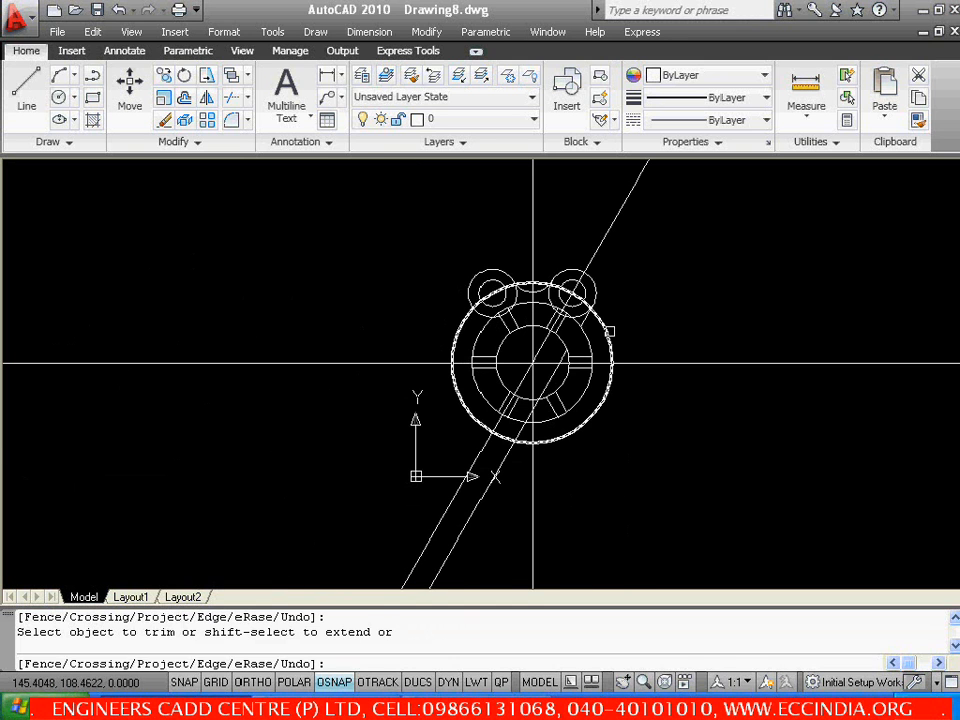
pyautogui.press('Escape')
pyautogui.click(483, 497)
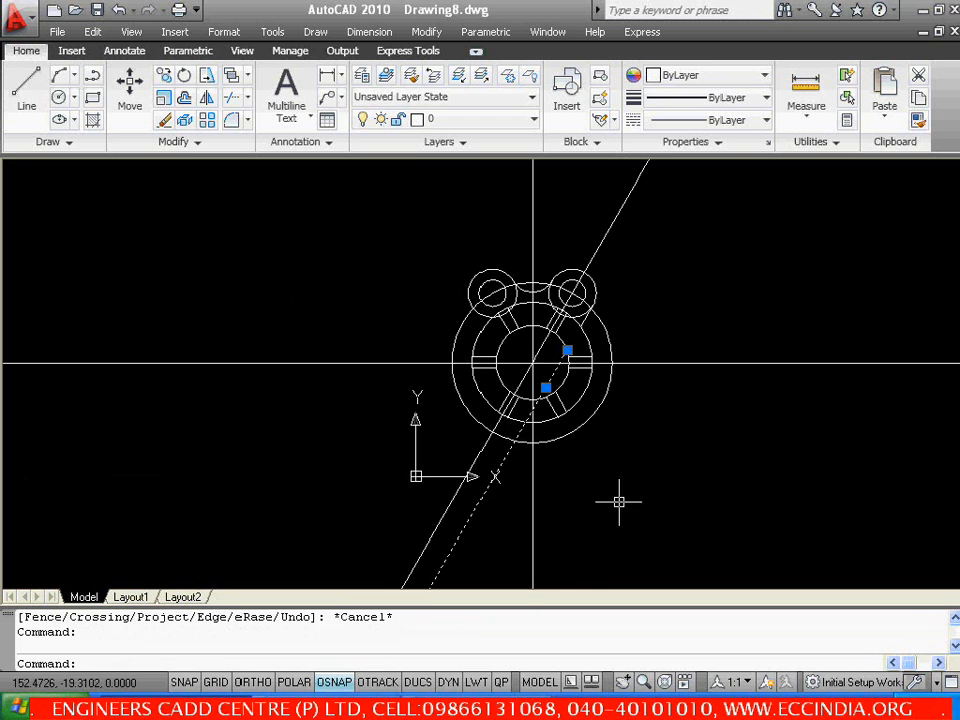
pyautogui.press('Delete')
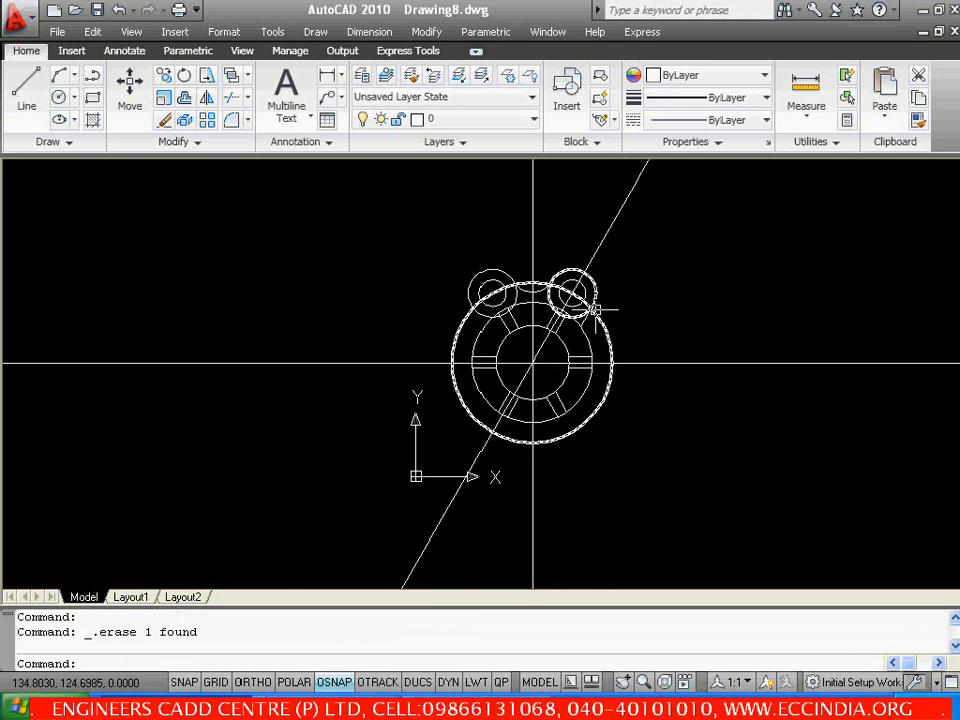
# Mirror the short tangent edge of the upper-right lug about the vertical centre line, keeping the original
pyautogui.scroll(5, 594, 311)
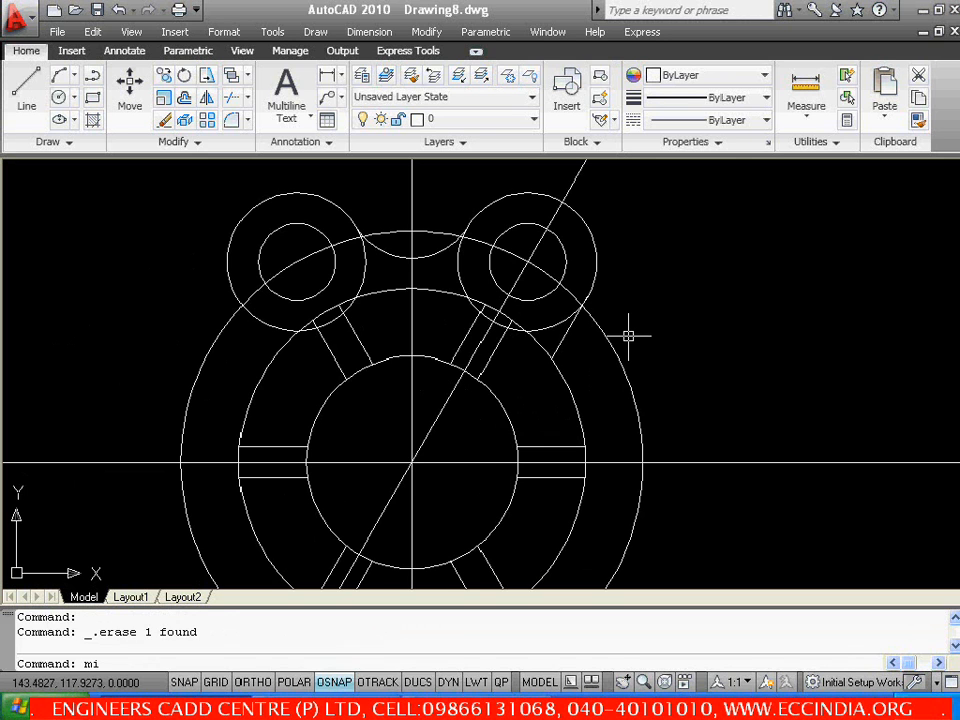
pyautogui.press('Return')
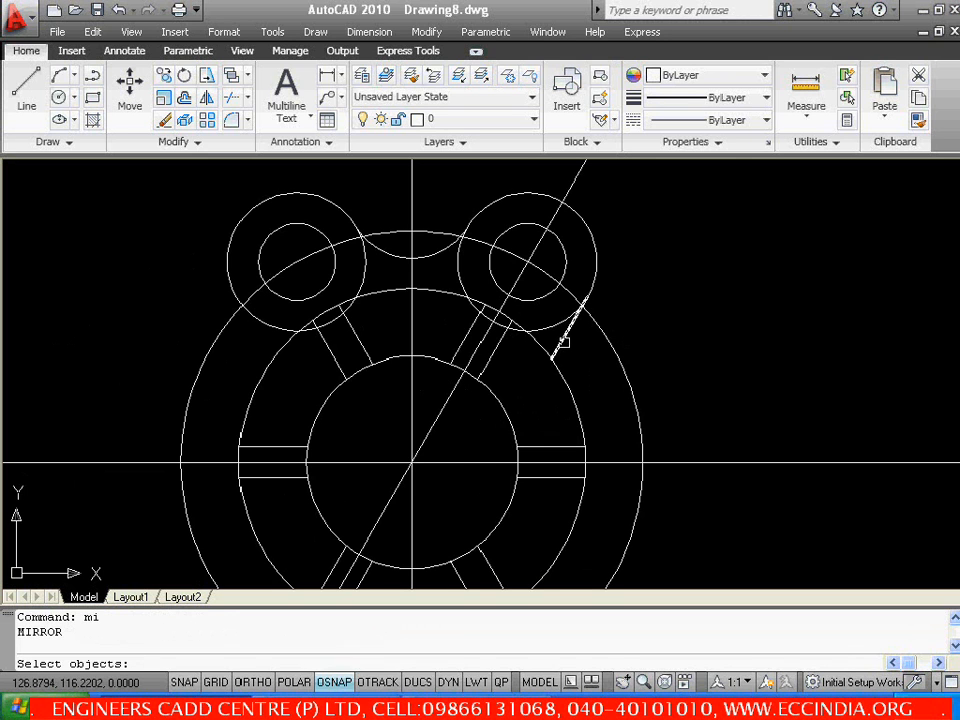
pyautogui.click(562, 332)
pyautogui.press('Return')
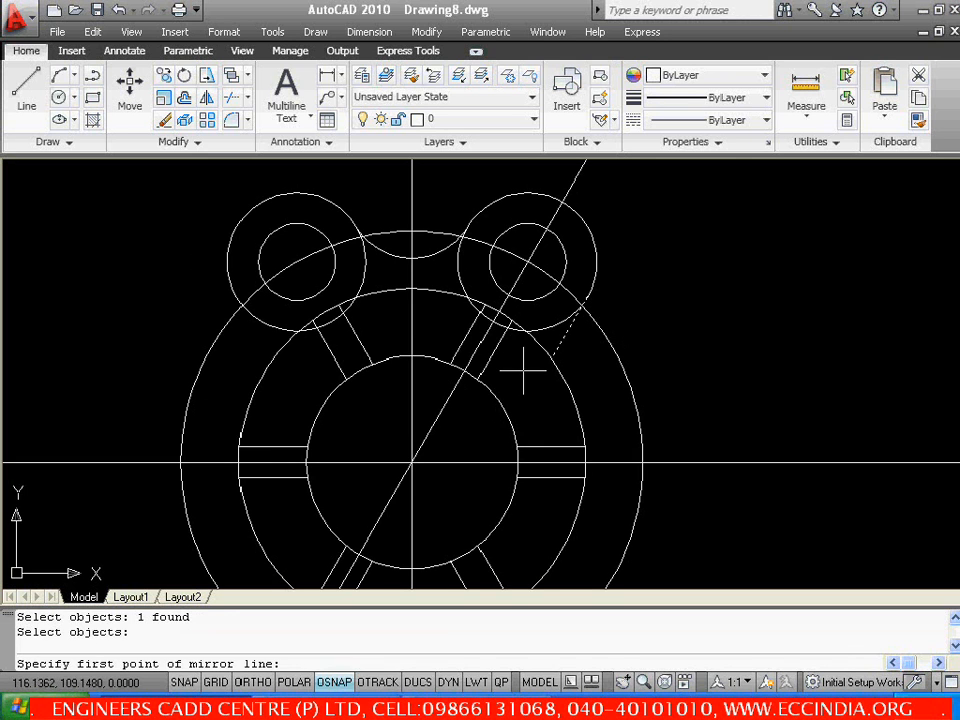
pyautogui.click(411, 462)
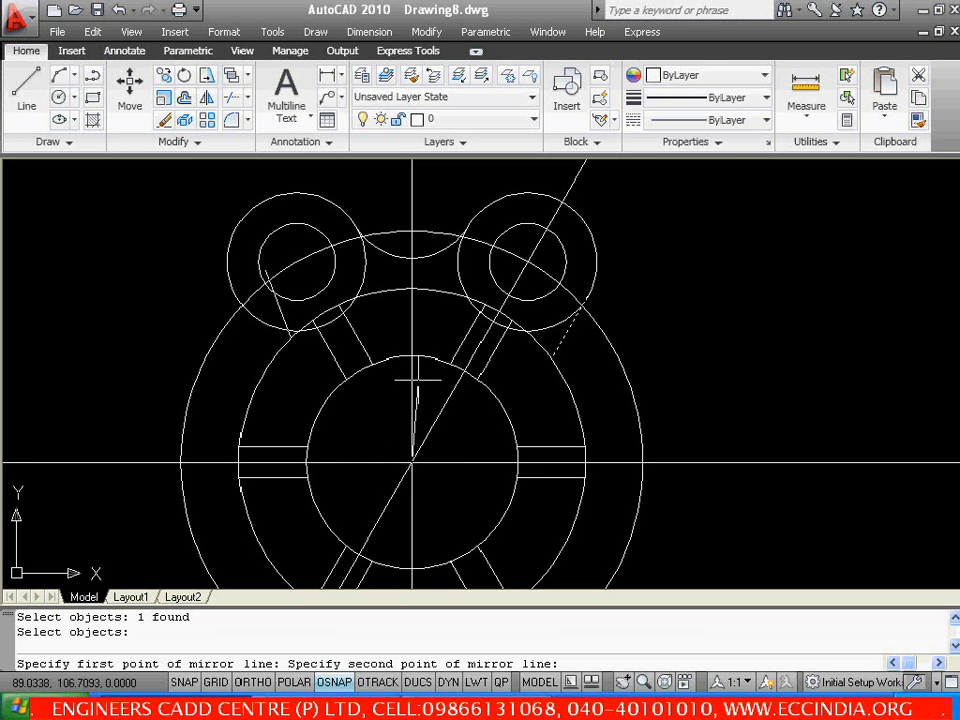
pyautogui.click(412, 357)
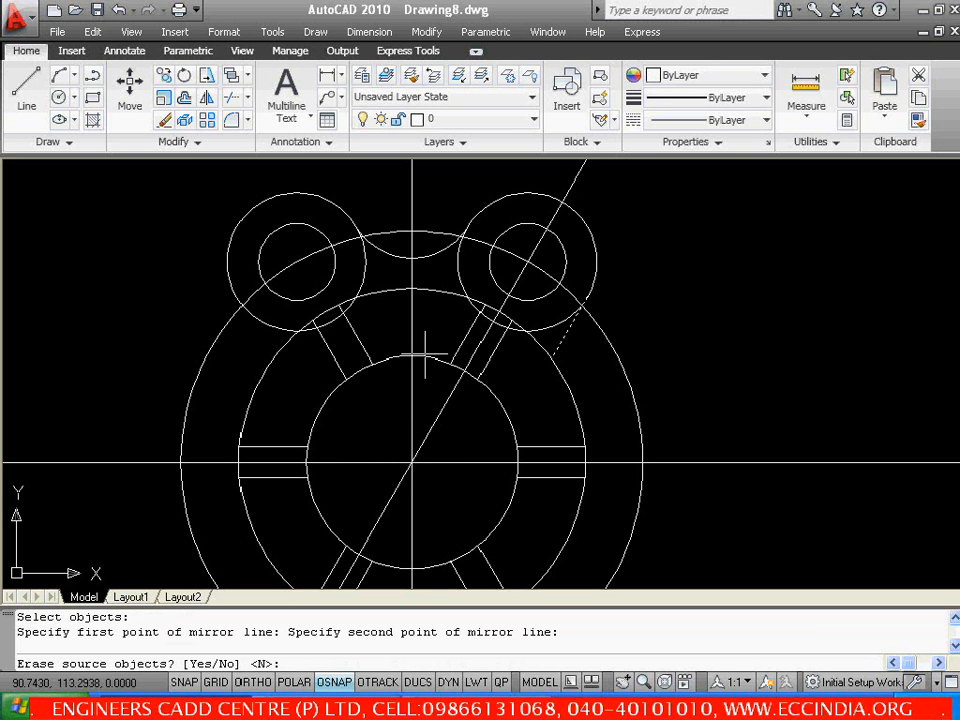
pyautogui.press('Return')
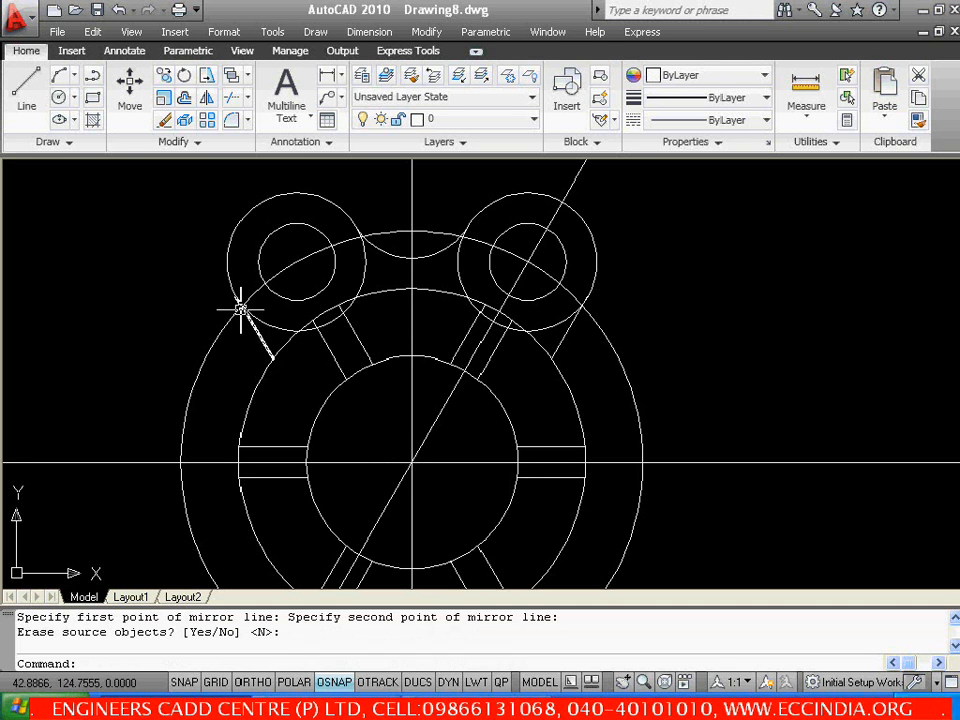
pyautogui.scroll(-2, 453, 265)
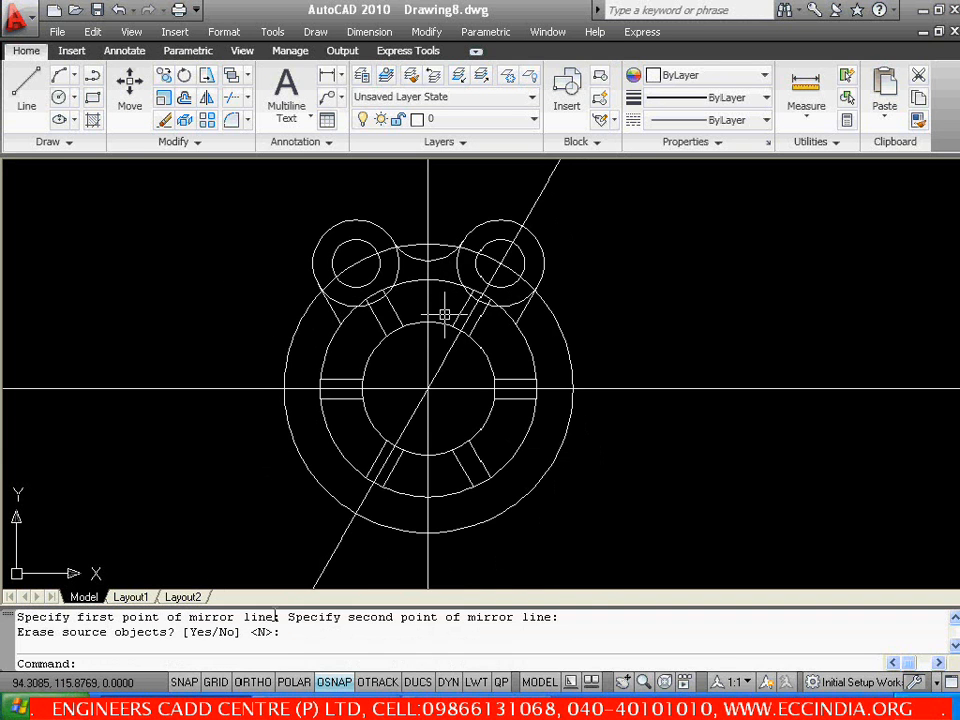
# Check the reference in Adobe Reader, and trim the inner portions of both radius-18 lug circles in AutoCAD
pyautogui.hotkey('alt', 'Tab')
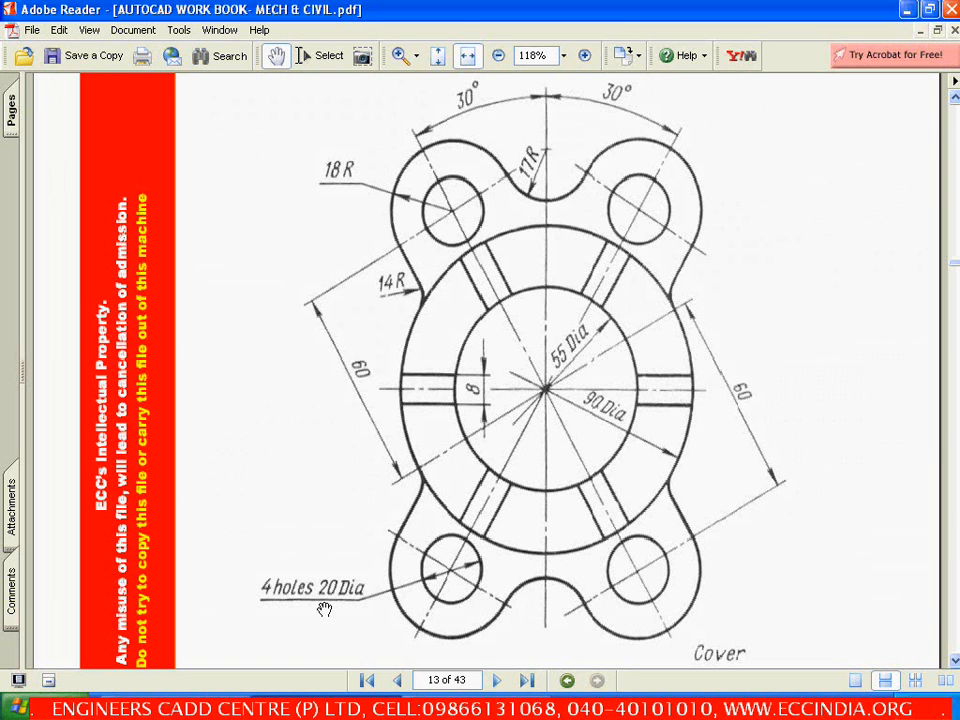
pyautogui.hotkey('alt', 'Tab')
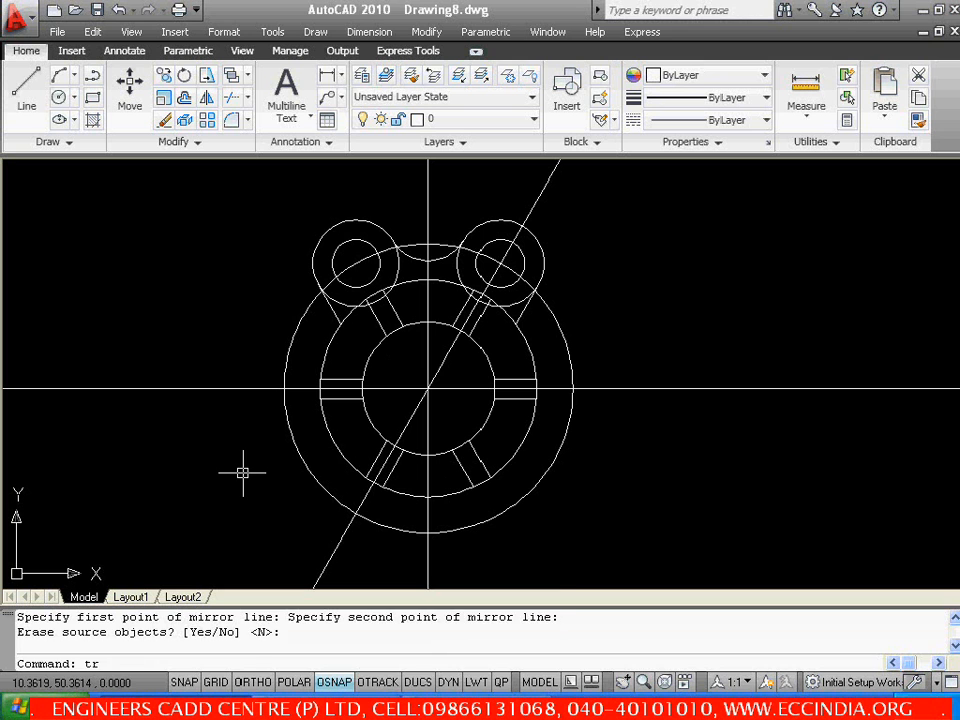
pyautogui.write('tr')
pyautogui.press('Return')
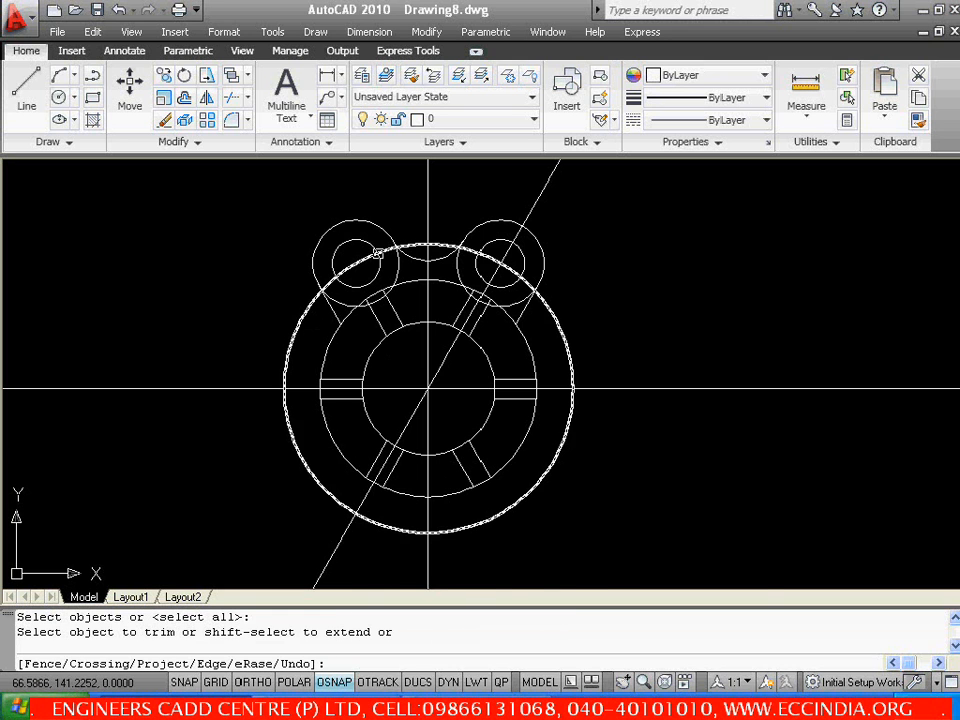
pyautogui.scroll(3, 378, 255)
pyautogui.click(423, 268)
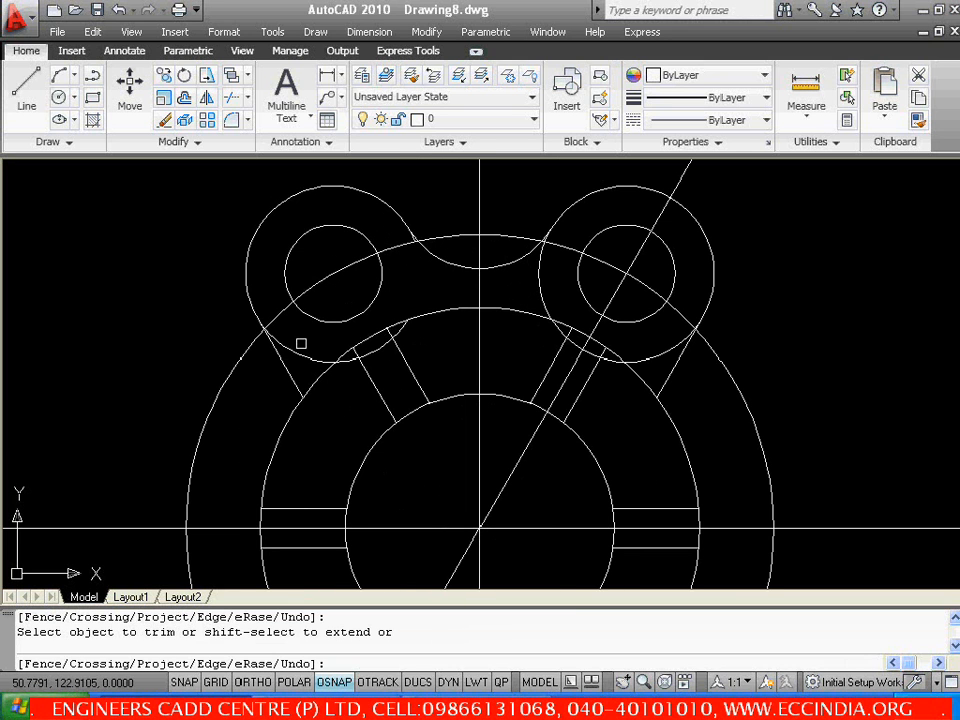
pyautogui.click(291, 350)
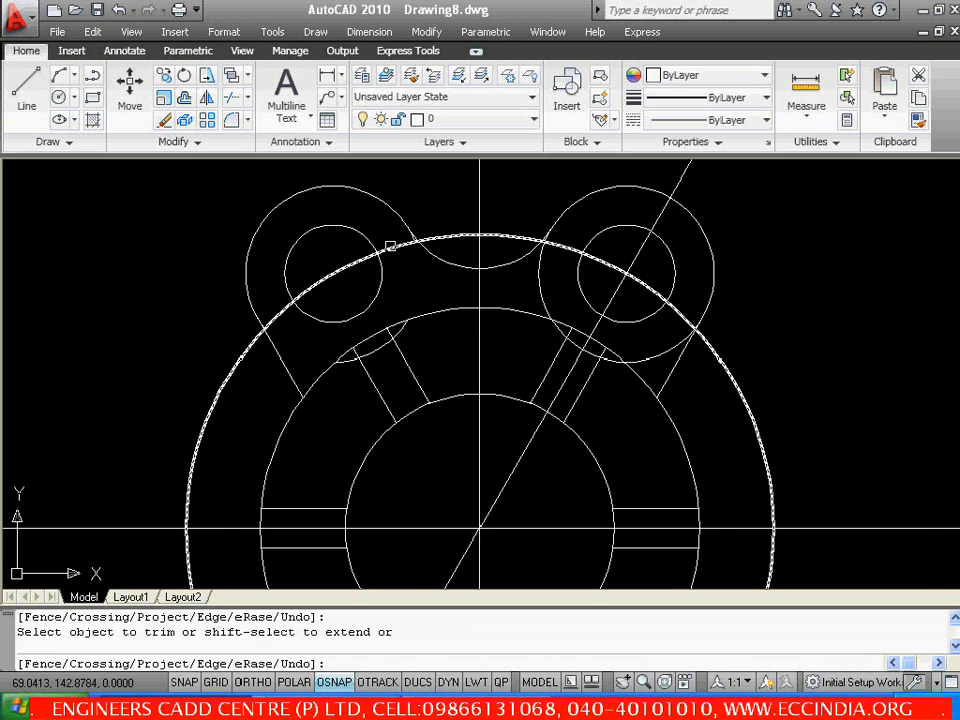
pyautogui.scroll(4, 404, 238)
pyautogui.click(450, 250)
pyautogui.scroll(-5, 403, 326)
pyautogui.click(526, 350)
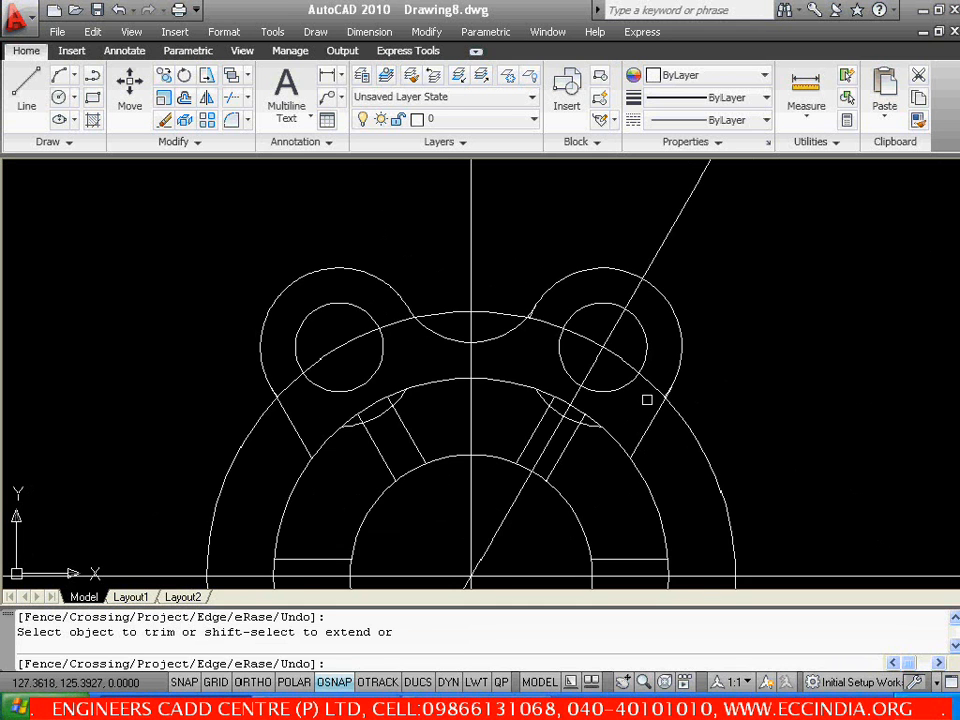
# Trim the small arc ends of the radius-18 lugs that overrun the radius-17 fillet and the tangent edges
pyautogui.scroll(5, 540, 318)
pyautogui.scroll(2, 490, 315)
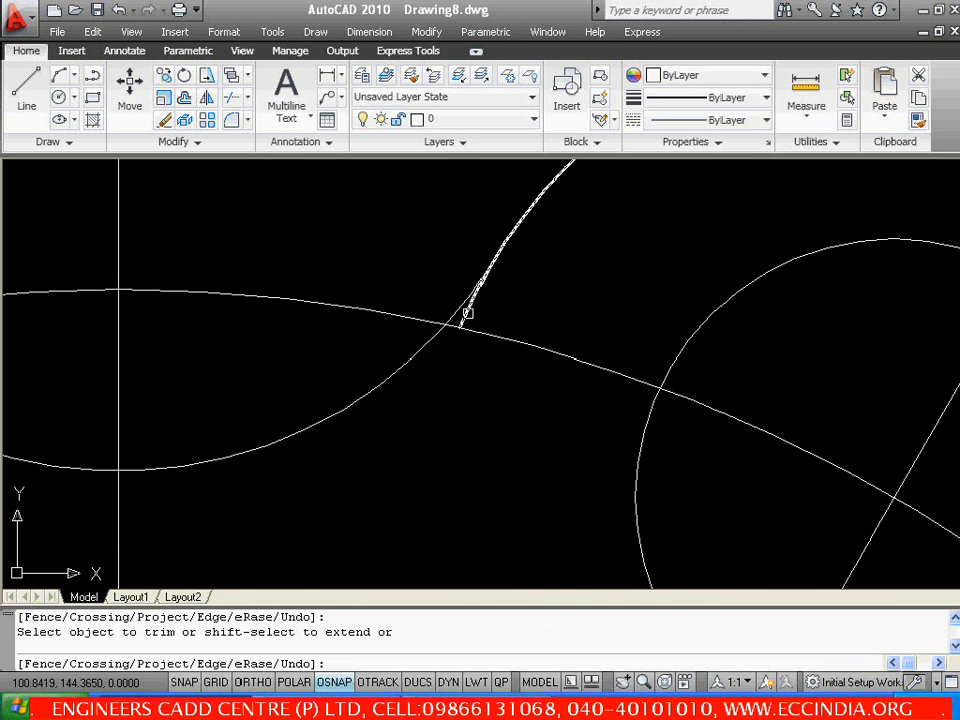
pyautogui.scroll(-6, 441, 326)
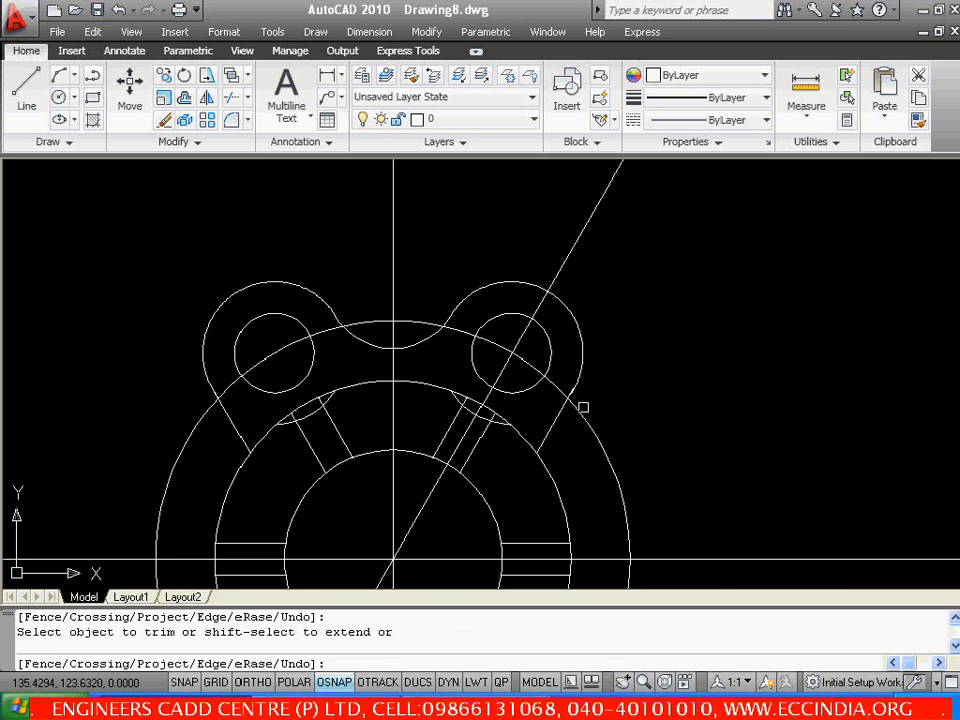
pyautogui.scroll(5, 578, 403)
pyautogui.scroll(4, 517, 363)
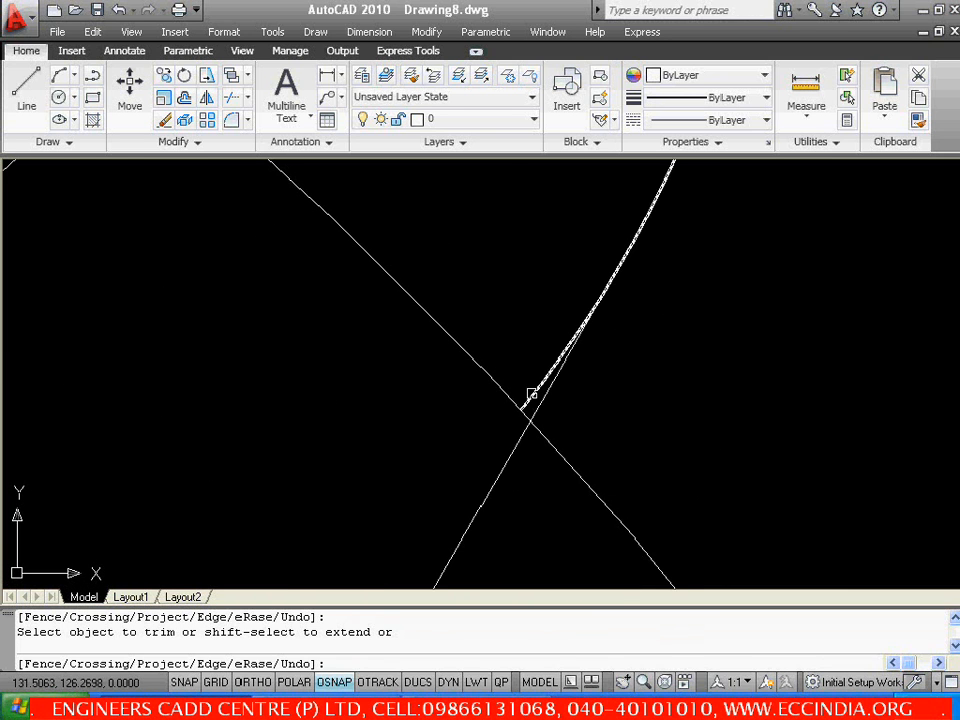
pyautogui.scroll(-8, 531, 392)
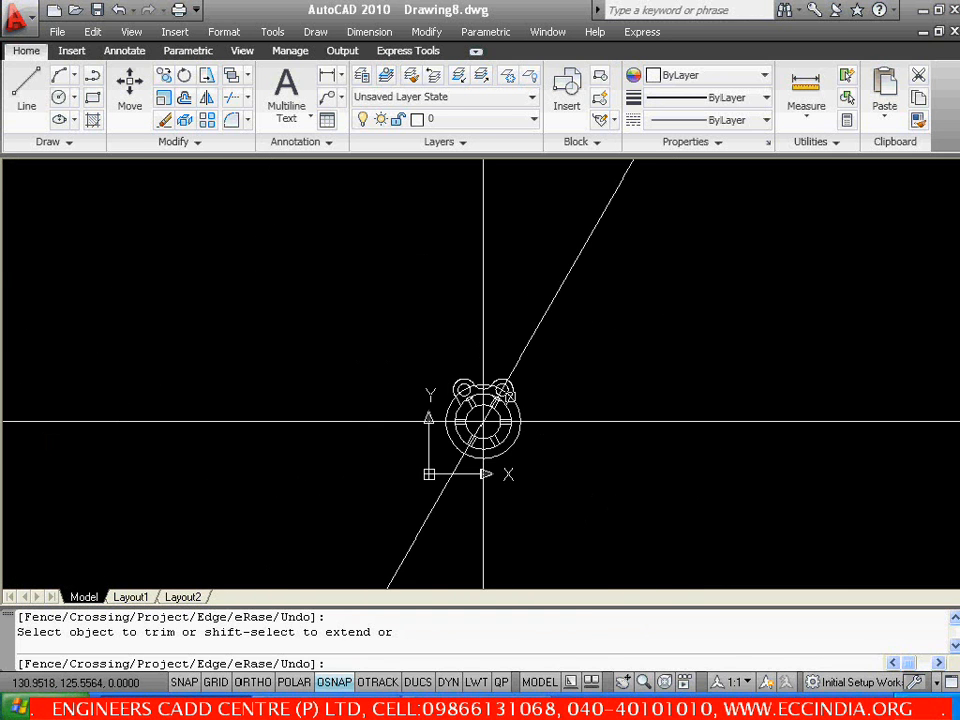
pyautogui.scroll(8, 463, 389)
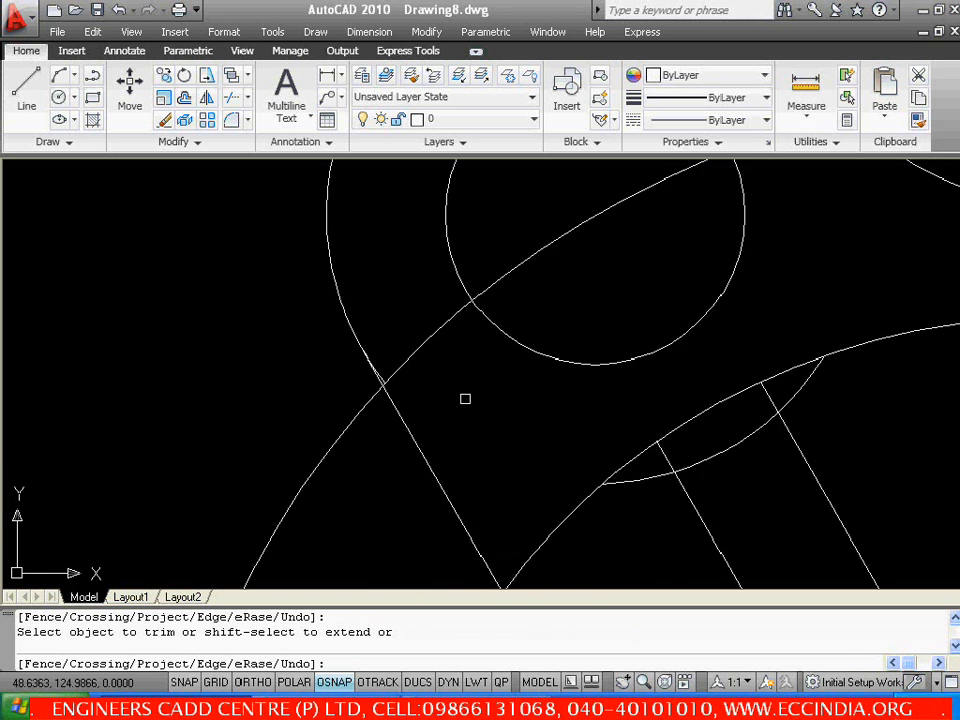
pyautogui.scroll(2, 406, 381)
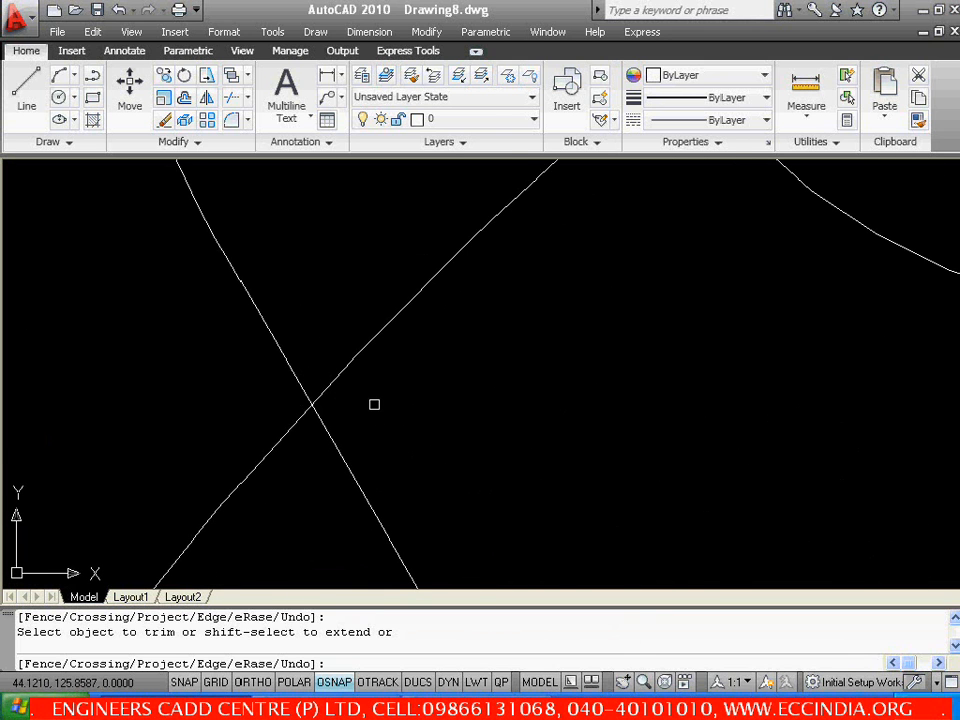
pyautogui.press('Escape')
# Erase the large construction circle passing through the centres of the lug holes
pyautogui.scroll(-3, 375, 390)
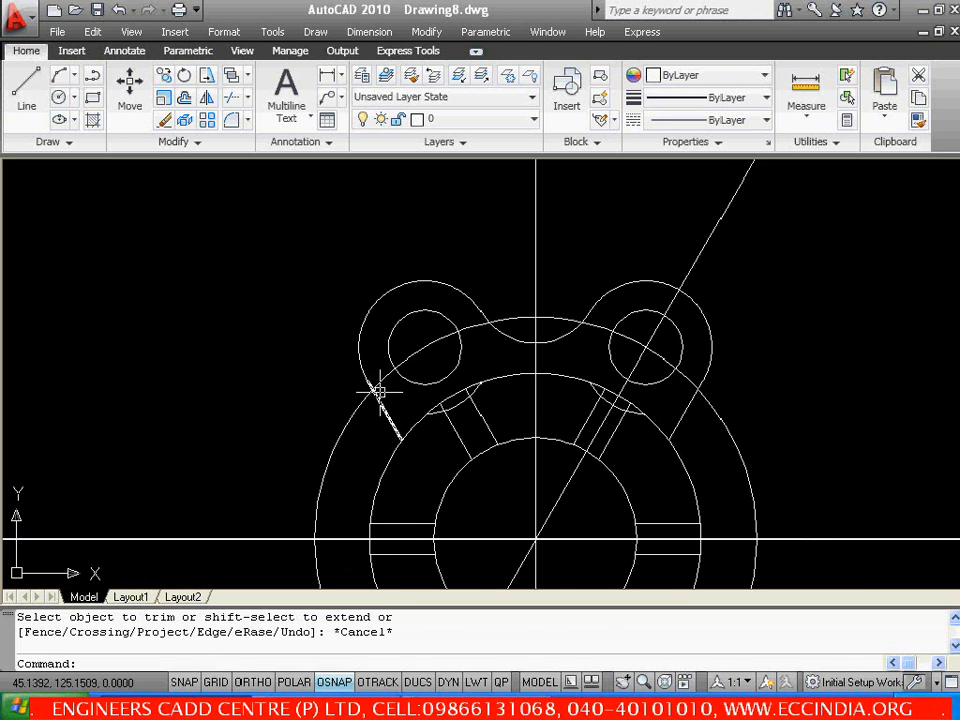
pyautogui.scroll(1, 358, 328)
pyautogui.moveTo(356, 326)
pyautogui.mouseDown(button='middle')
pyautogui.moveTo(315, 302)
pyautogui.moveTo(321, 336)
pyautogui.mouseUp(button='middle')
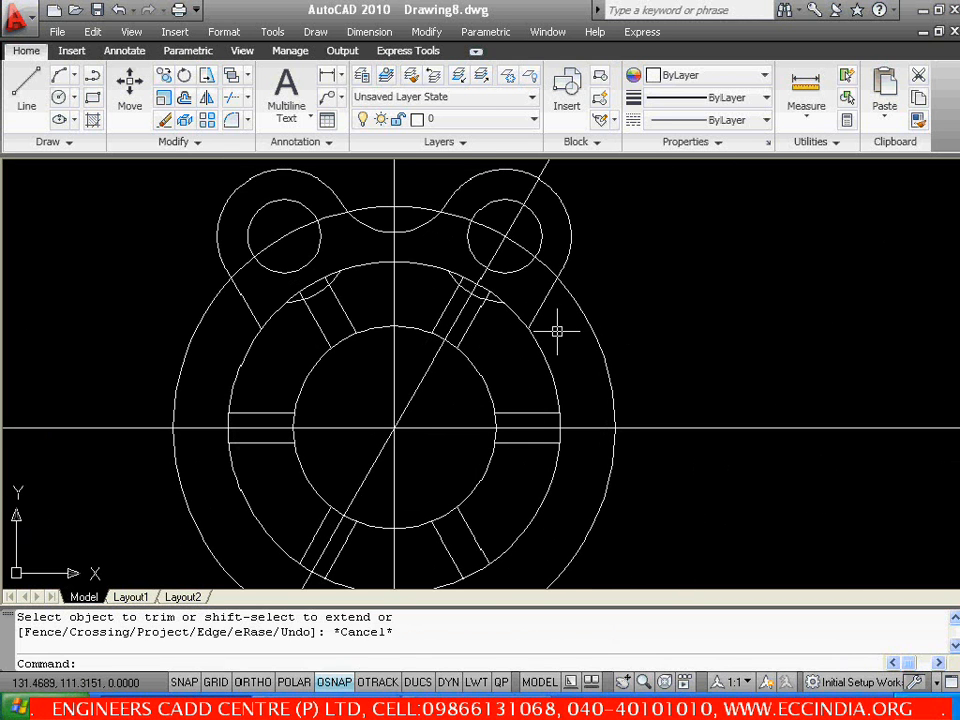
pyautogui.click(582, 306)
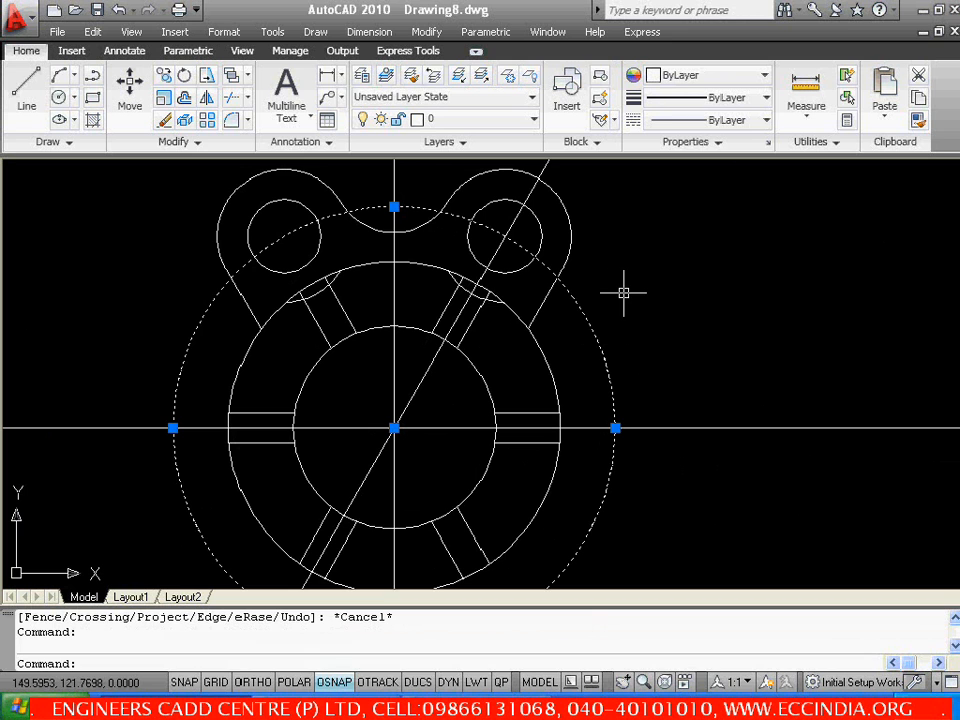
pyautogui.press('Delete')
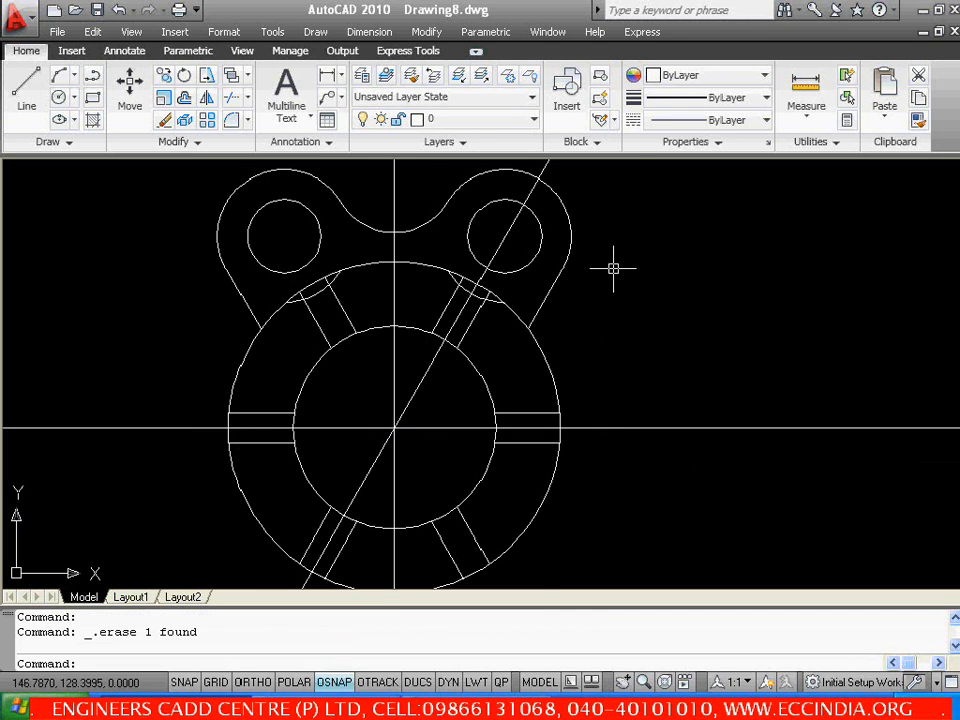
# Erase the two leftover lug arc pieces inside the ring near the upper ribs
pyautogui.click(488, 296)
pyautogui.press('Escape')
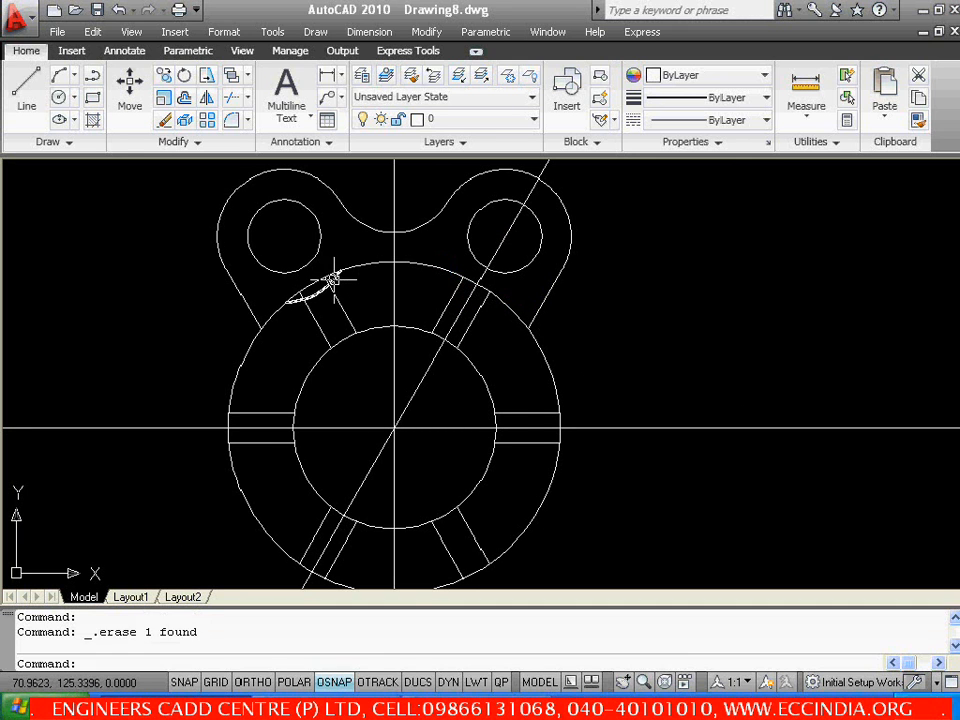
pyautogui.click(330, 284)
pyautogui.press('Delete')
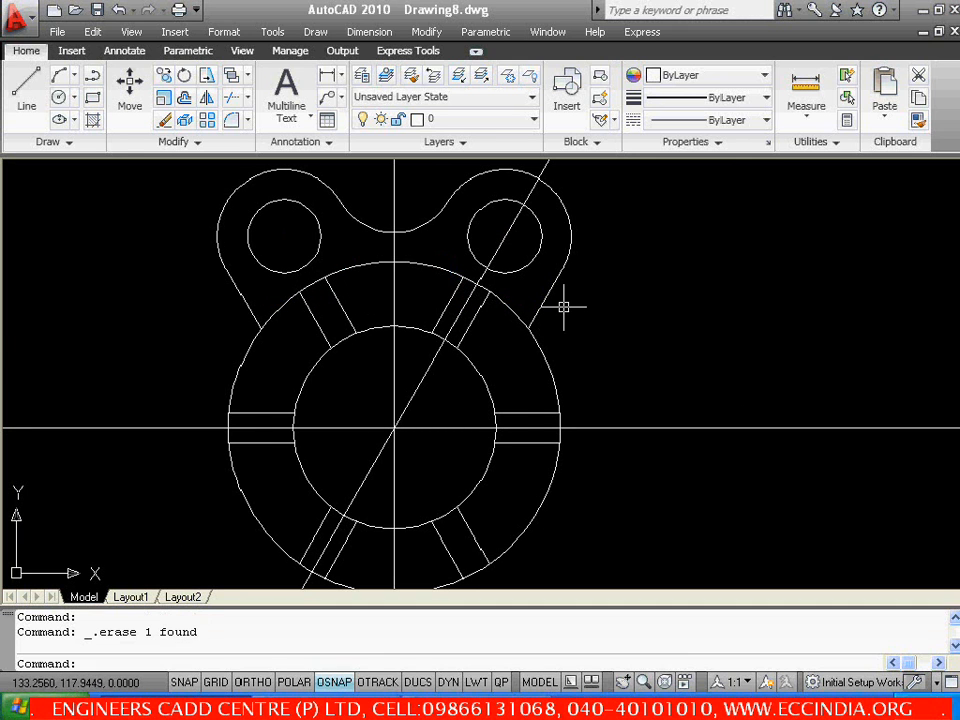
# Check the cover drawing in Adobe Reader, and fillet the upper-left lug's tangent edge to the outer ring circle at radius 14 in AutoCAD
pyautogui.scroll(-3, 561, 300)
pyautogui.scroll(2, 561, 330)
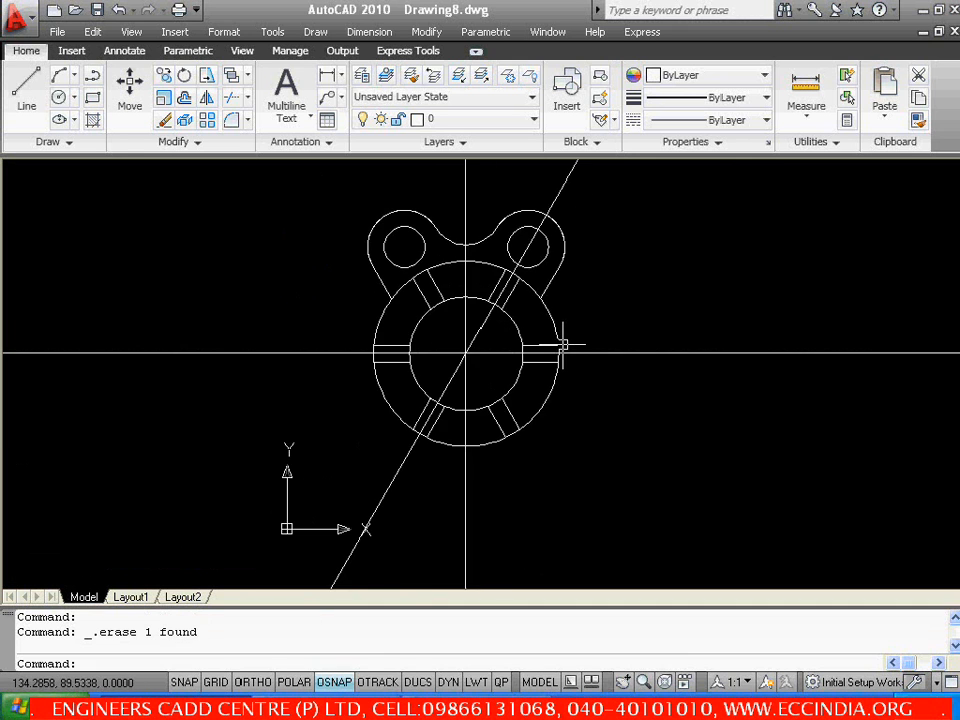
pyautogui.hotkey('alt', 'Tab')
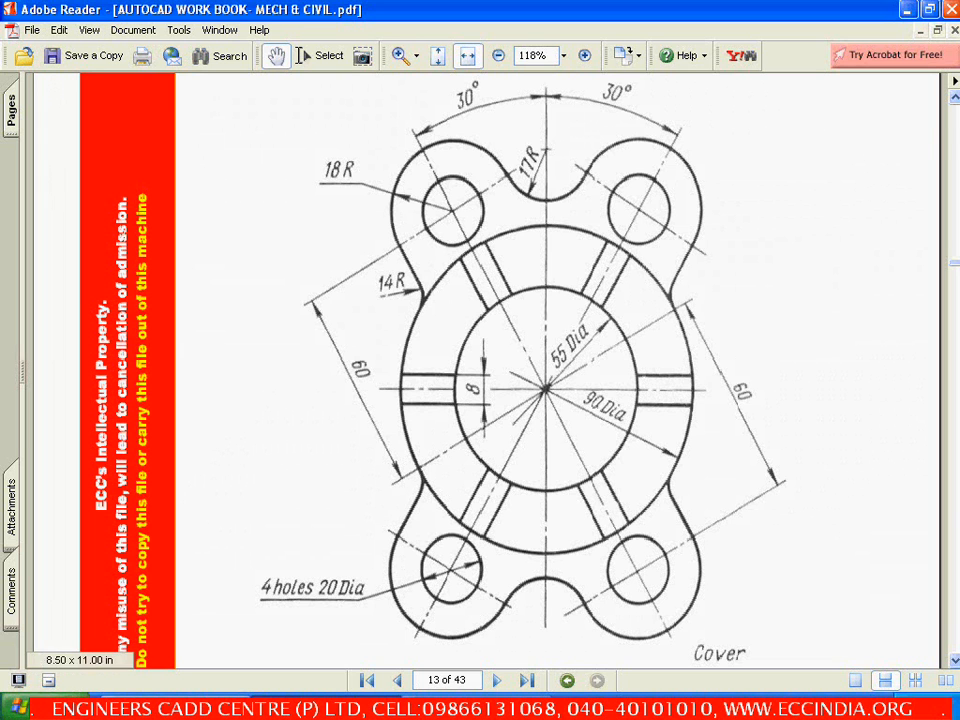
pyautogui.click(176, 705)
pyautogui.write('f')
pyautogui.press('Return')
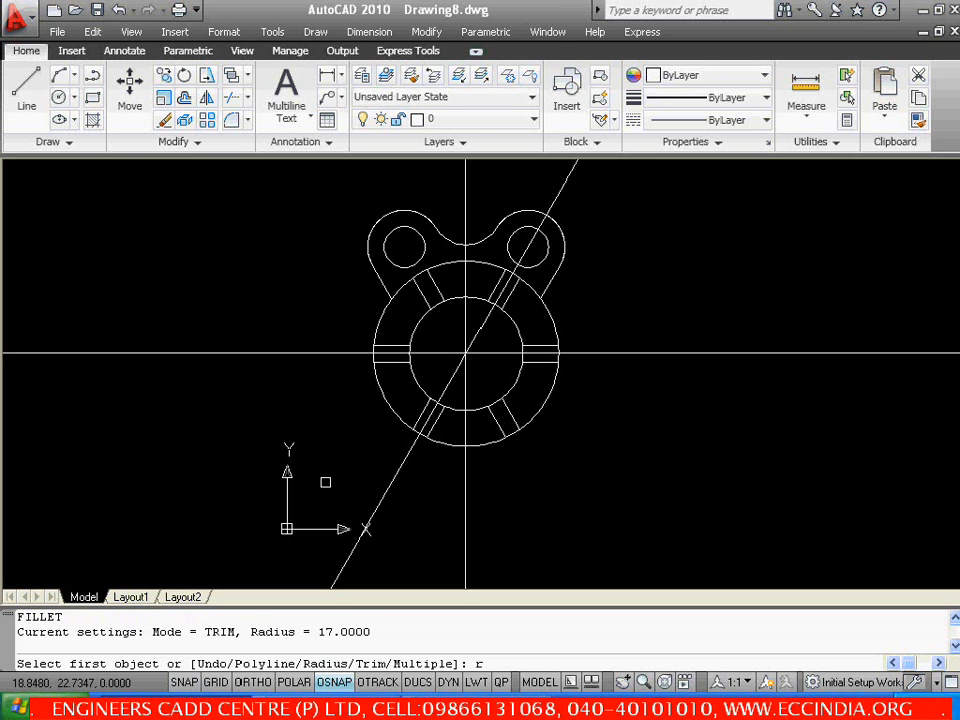
pyautogui.write('r')
pyautogui.press('Return')
pyautogui.write('14')
pyautogui.press('Return')
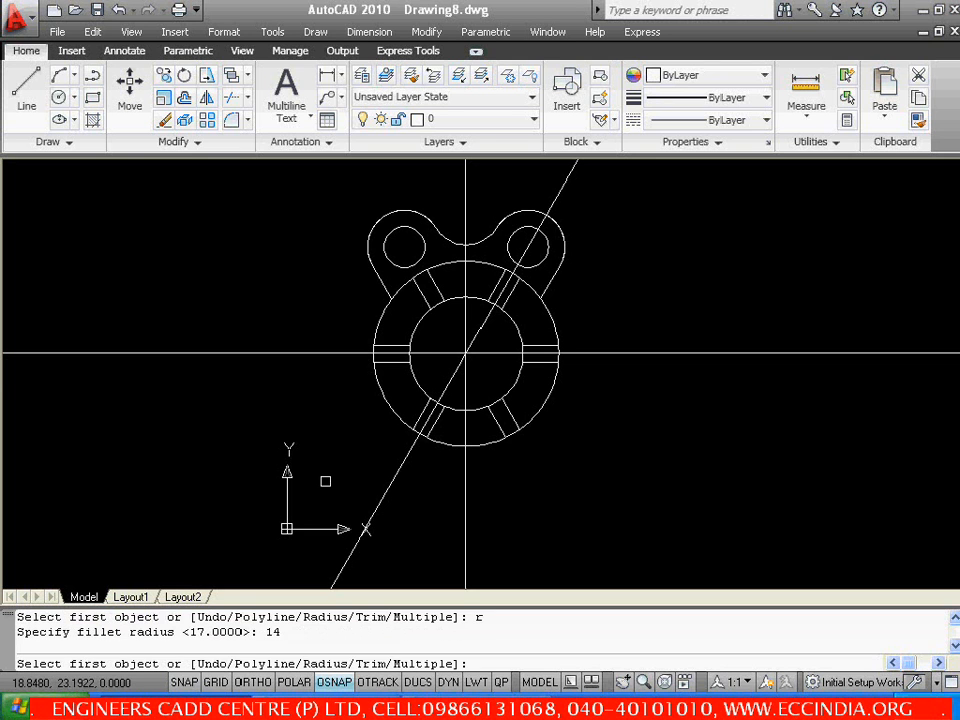
pyautogui.scroll(2, 403, 290)
pyautogui.scroll(2, 403, 290)
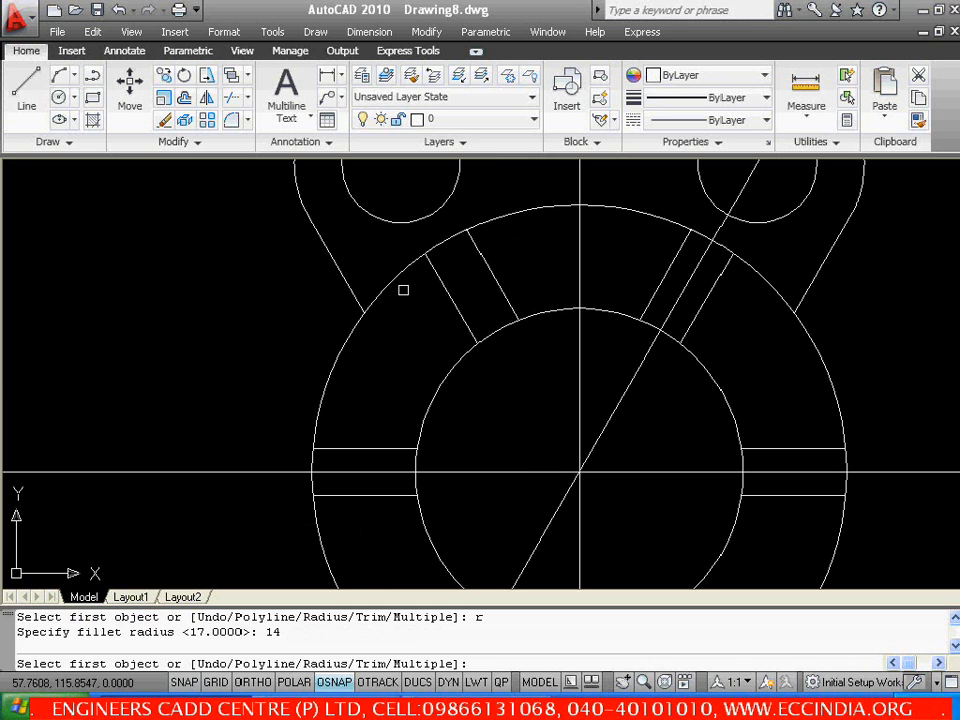
pyautogui.click(354, 297)
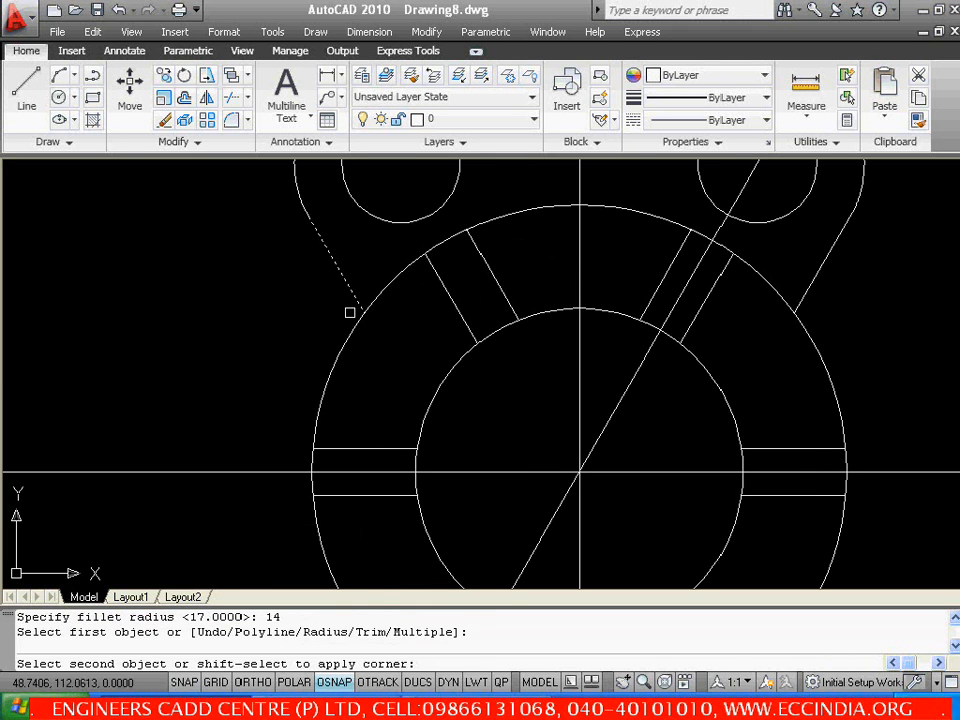
pyautogui.click(352, 321)
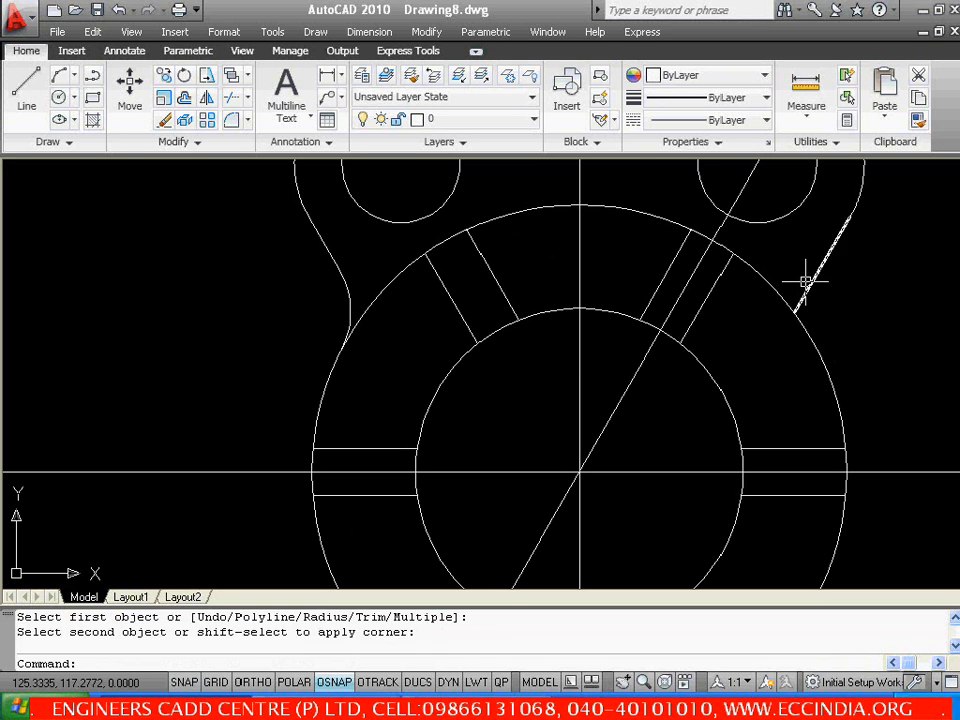
# Fillet the upper-right lug's tangent edge to the outer ring circle with the same radius of 14
pyautogui.press('Return')
pyautogui.press('Return')
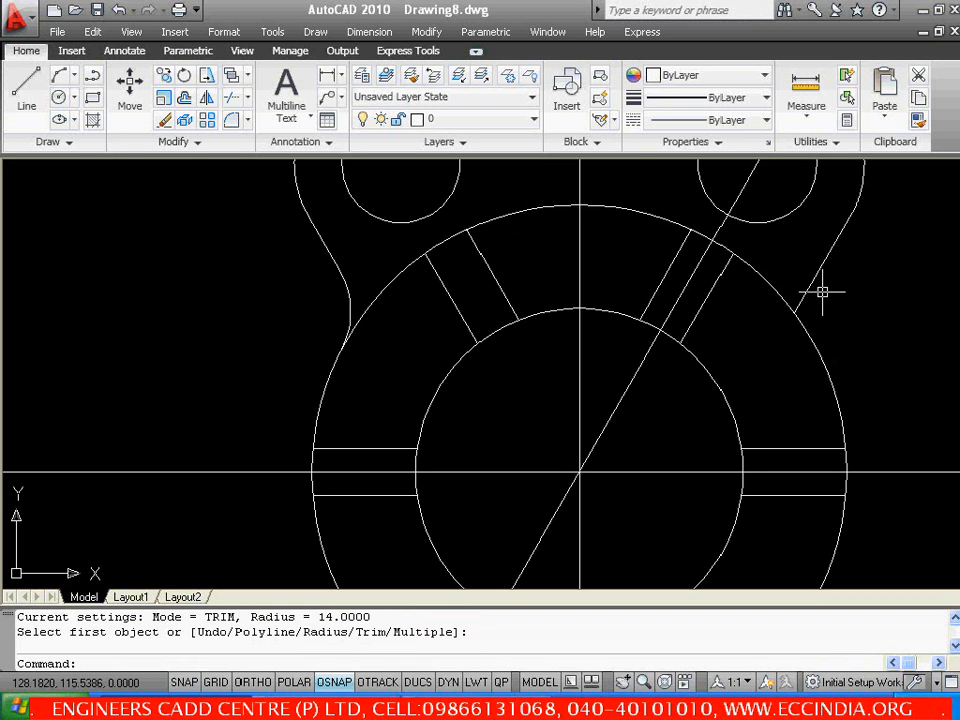
pyautogui.press('Return')
pyautogui.click(808, 291)
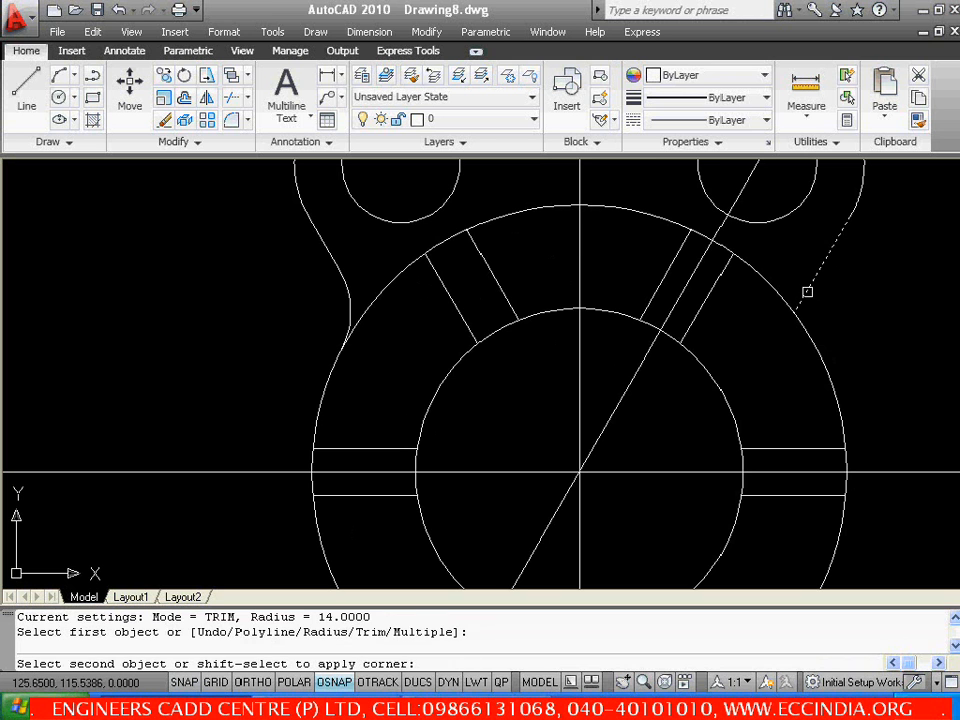
pyautogui.click(806, 330)
pyautogui.scroll(-4, 700, 300)
pyautogui.moveTo(671, 285)
pyautogui.mouseDown(button='middle')
pyautogui.moveTo(692, 321)
pyautogui.moveTo(536, 325)
pyautogui.mouseUp(button='middle')
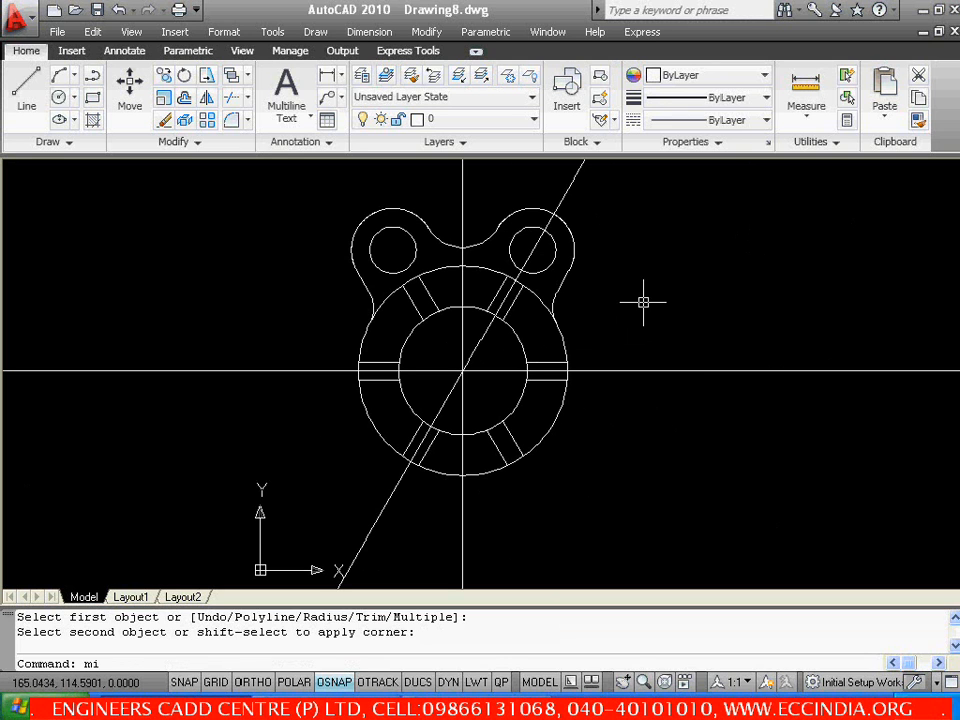
# Mirror both upper lugs with their holes, tangent edges and fillets about the ring's horizontal centre line, keeping the source objects
pyautogui.write('mi')
pyautogui.press('Return')
pyautogui.scroll(2, 424, 208)
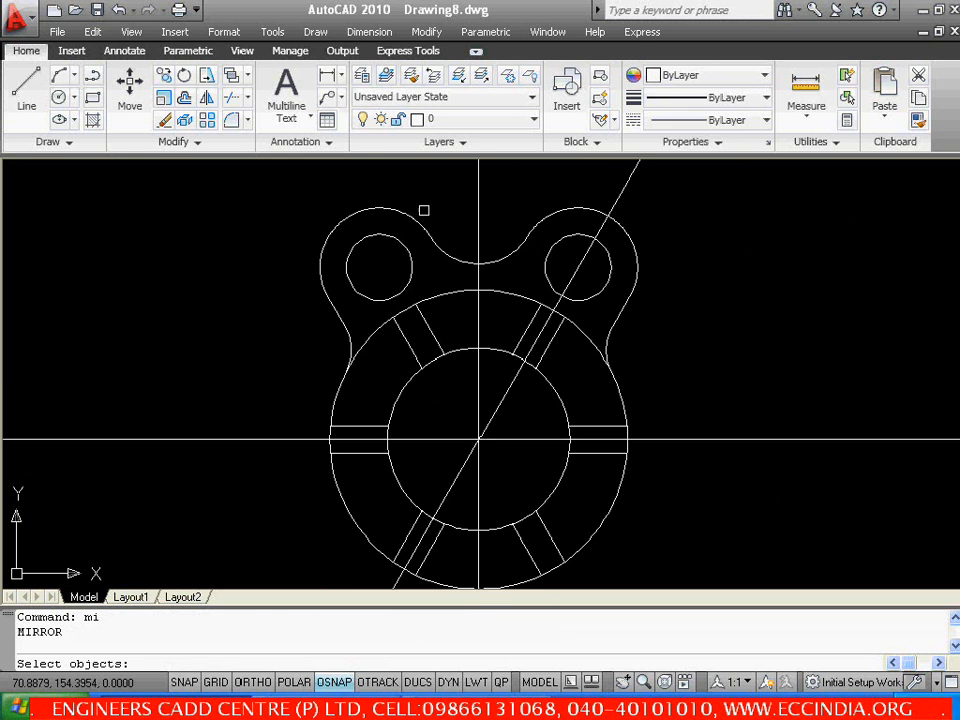
pyautogui.click(372, 212)
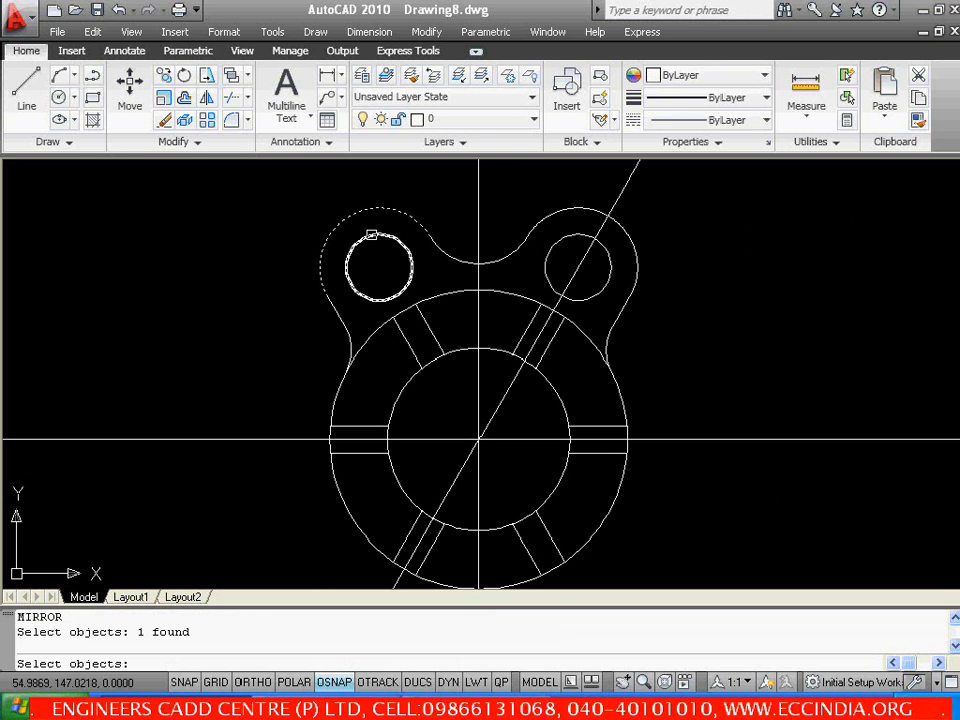
pyautogui.click(371, 234)
pyautogui.click(333, 325)
pyautogui.click(347, 352)
pyautogui.click(448, 257)
pyautogui.click(536, 221)
pyautogui.click(557, 243)
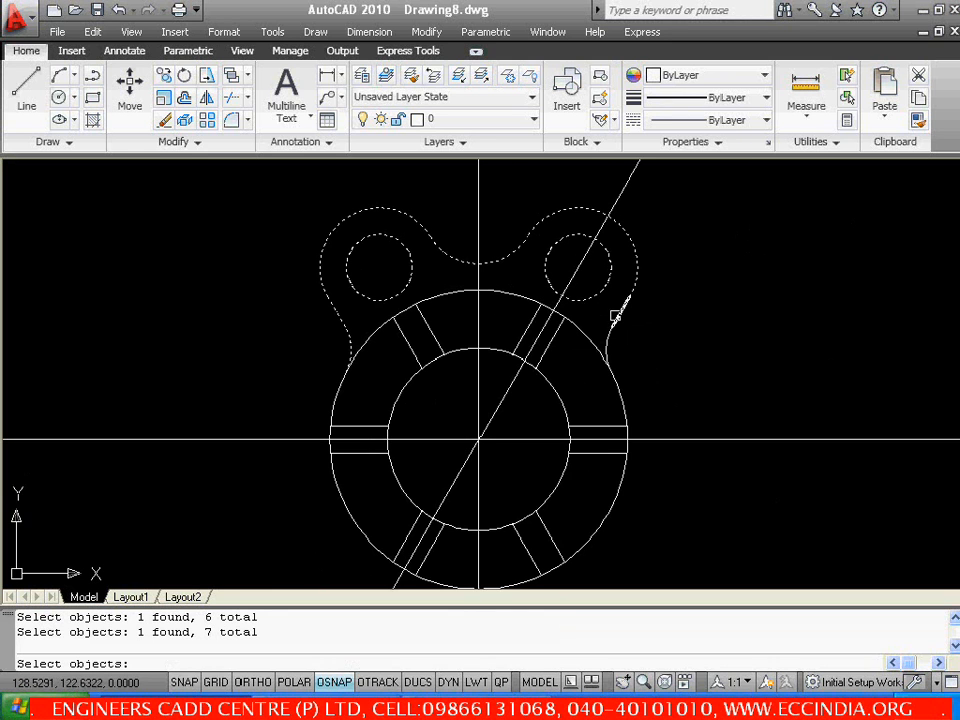
pyautogui.click(619, 315)
pyautogui.click(610, 350)
pyautogui.press('Return')
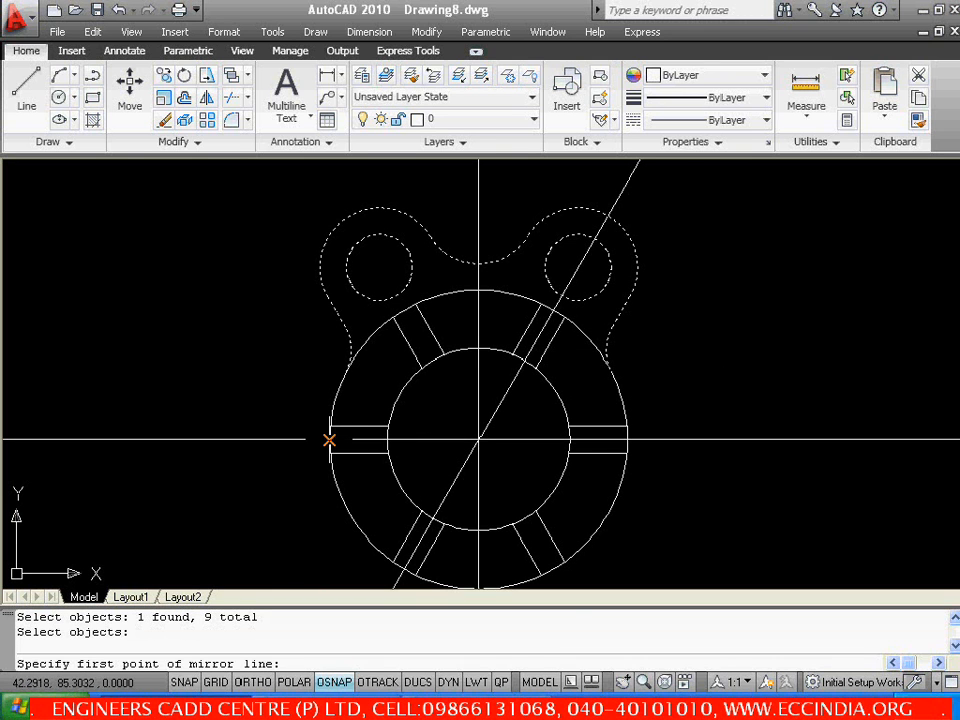
pyautogui.click(329, 440)
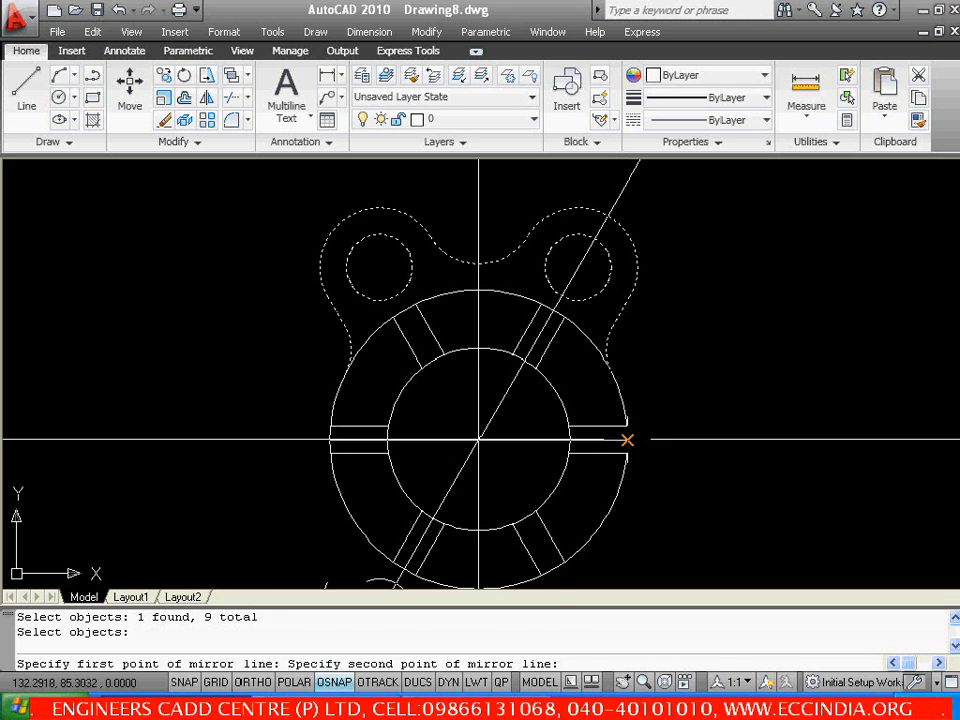
pyautogui.click(627, 440)
pyautogui.press('Return')
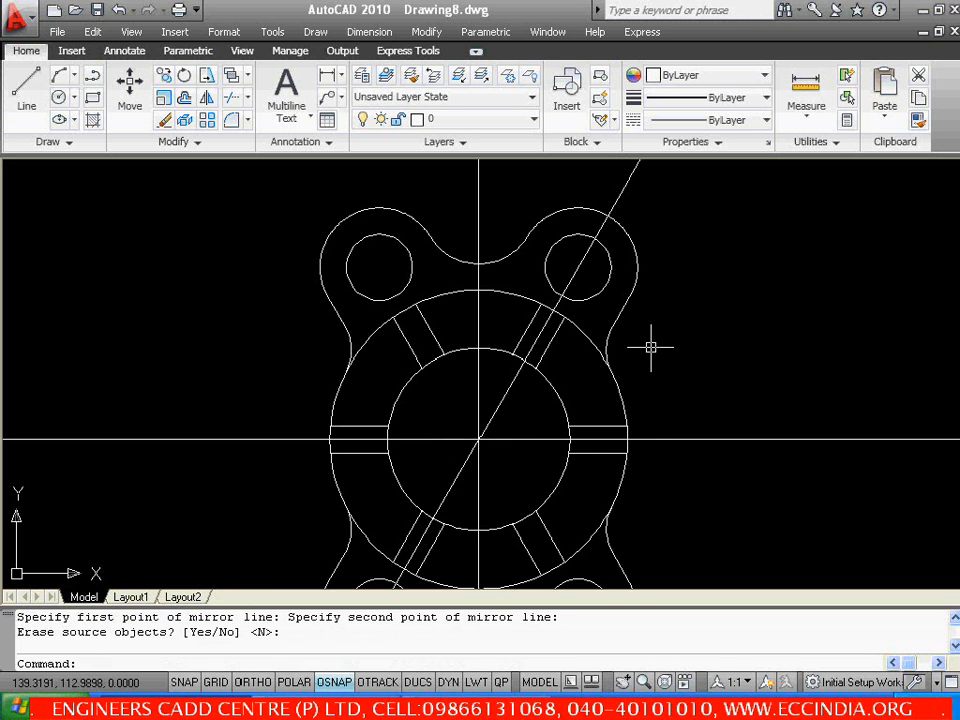
pyautogui.scroll(-2, 664, 392)
pyautogui.moveTo(664, 343); pyautogui.dragTo(565, 356, button='middle')
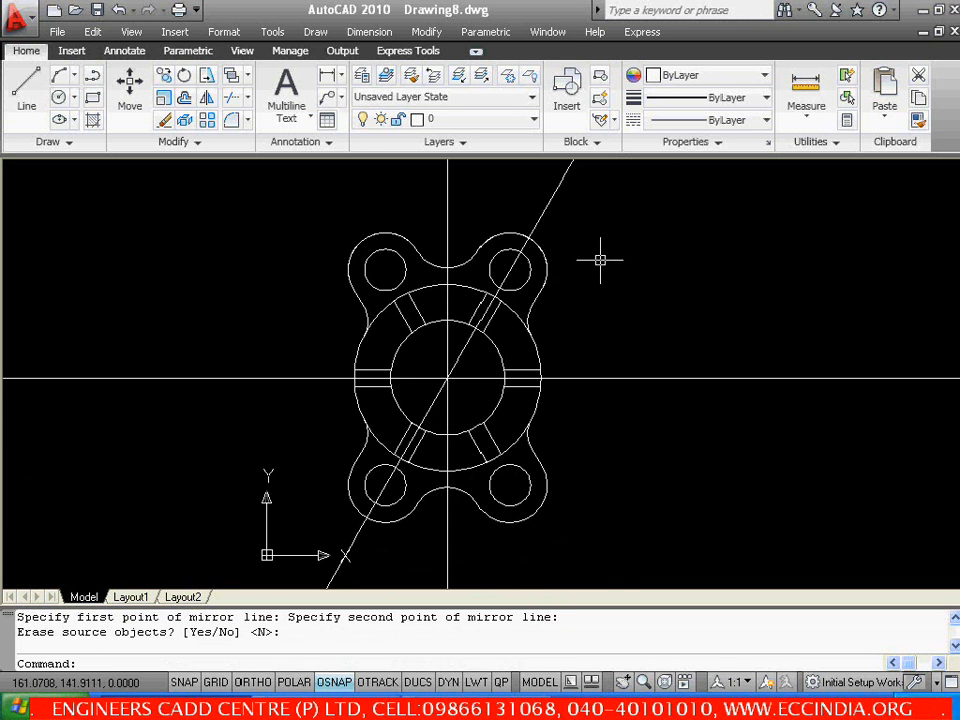
# Erase the inclined construction line and the horizontal construction line through the cover's centre
pyautogui.click(548, 202)
pyautogui.press('Delete')
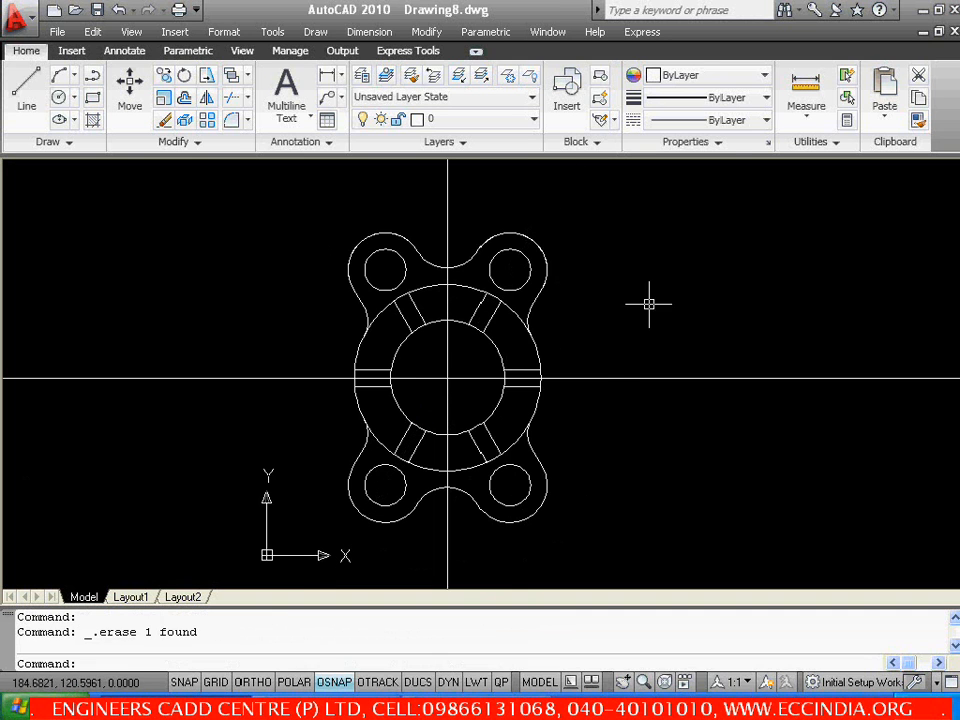
pyautogui.click(588, 377)
pyautogui.press('Delete')
pyautogui.scroll(2, 559, 392)
pyautogui.moveTo(570, 388); pyautogui.dragTo(591, 382, button='middle')
# Switch to Adobe Reader and go from the cover drawing to the next exercise on page 14 of the workbook
pyautogui.click(362, 708)
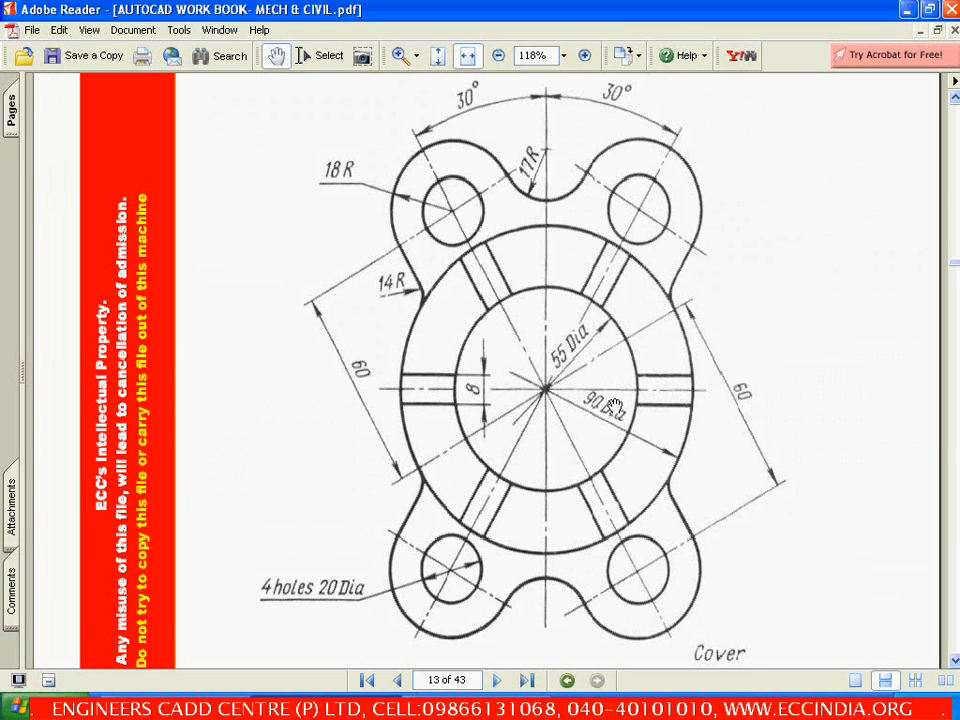
pyautogui.scroll(-15, 594, 388)
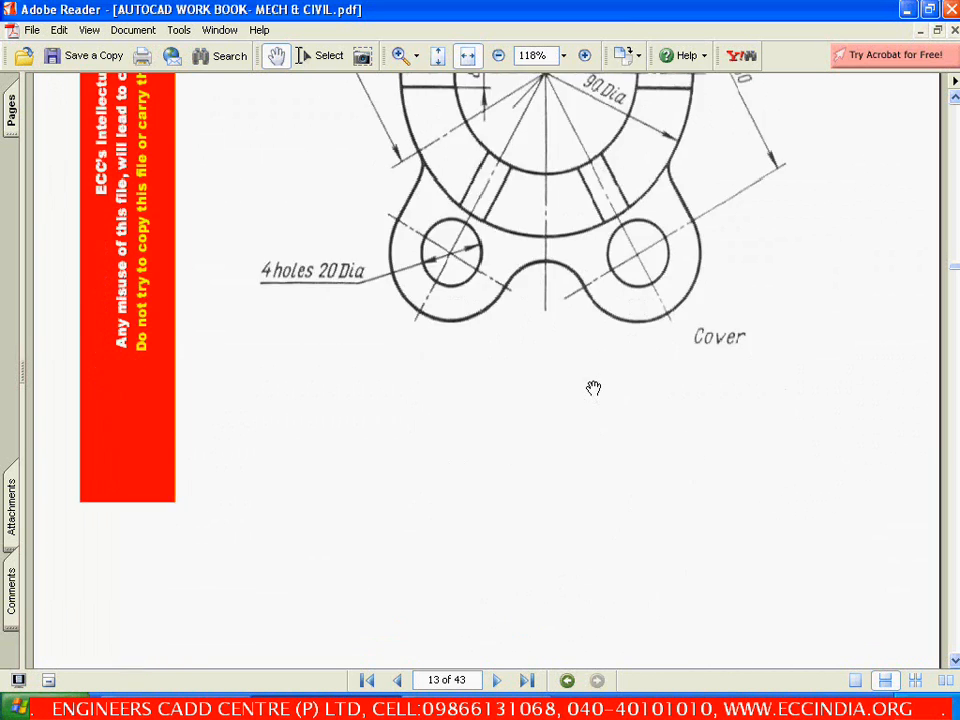
pyautogui.scroll(-9, 594, 388)
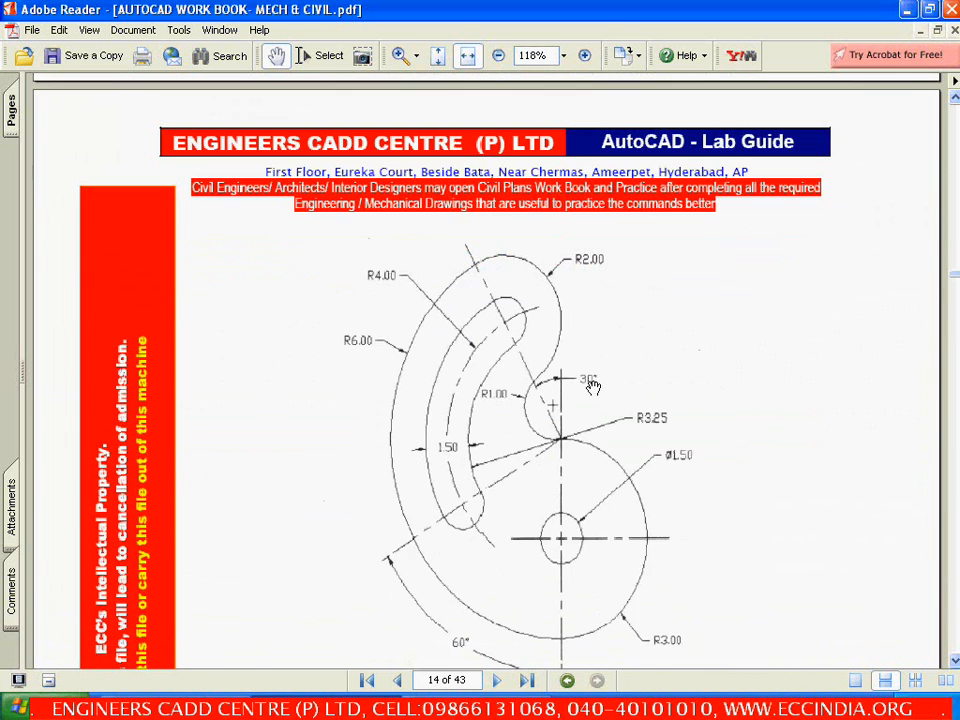